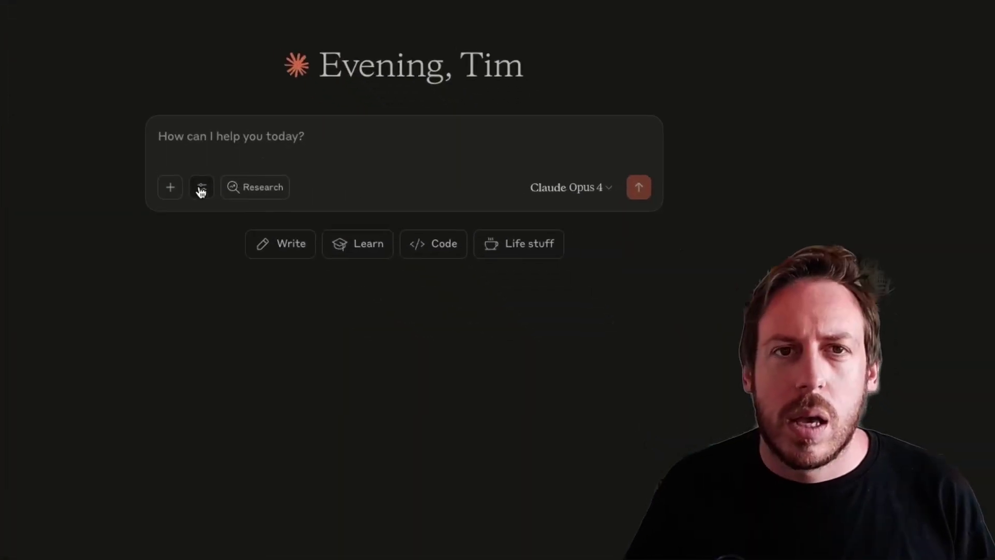
- Look over Claude's tools and connectors list and the Canva connector's tools
left_click(192, 188)
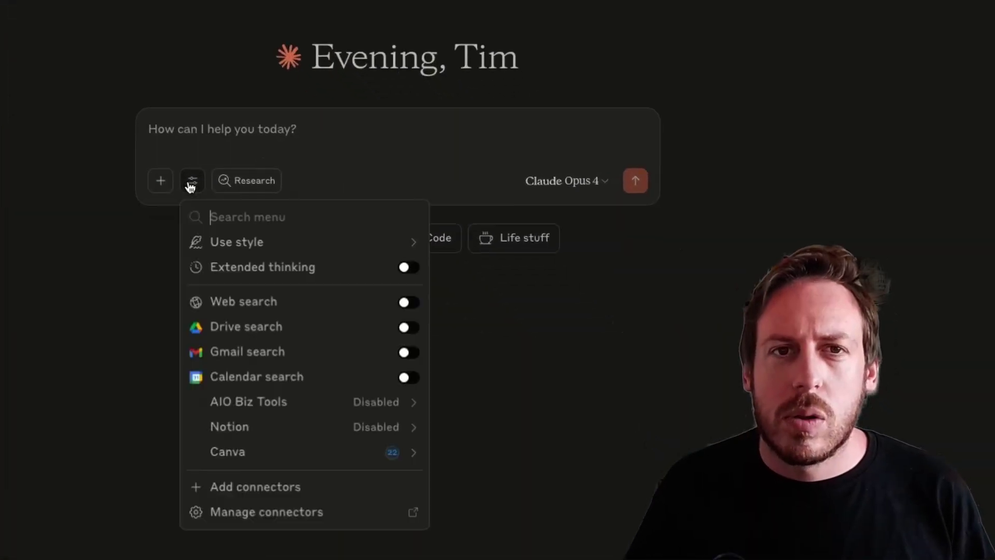
left_click(280, 456)
left_click(161, 186)
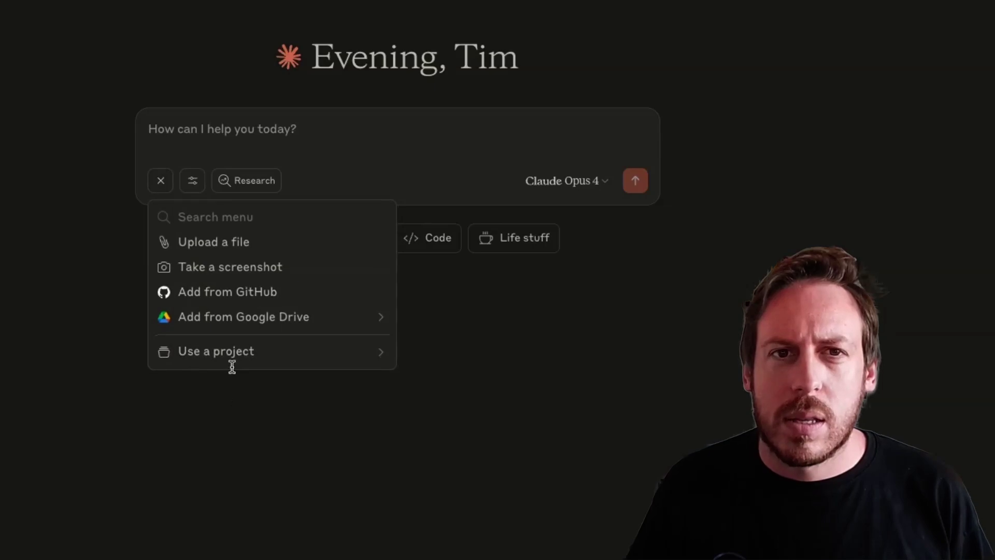
left_click(193, 180)
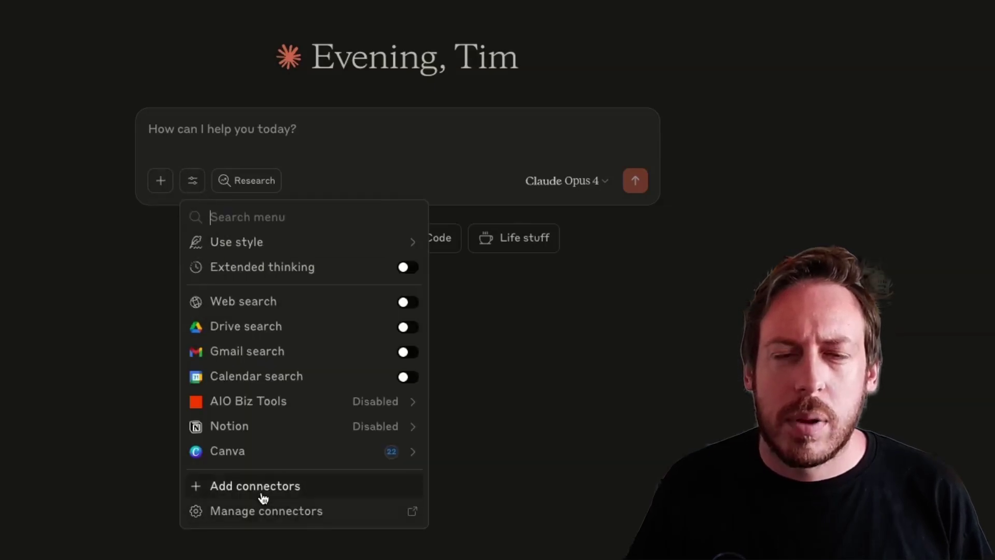
- Browse the connector catalogue's Web and Desktop extensions lists, confirming Canva is connected
left_click(263, 492)
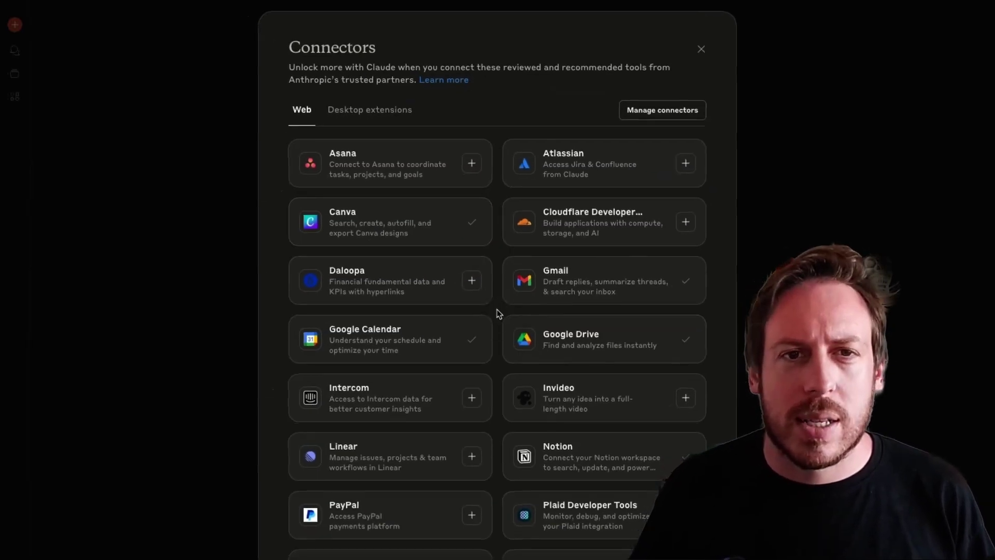
scroll(499, 313, "down", 3)
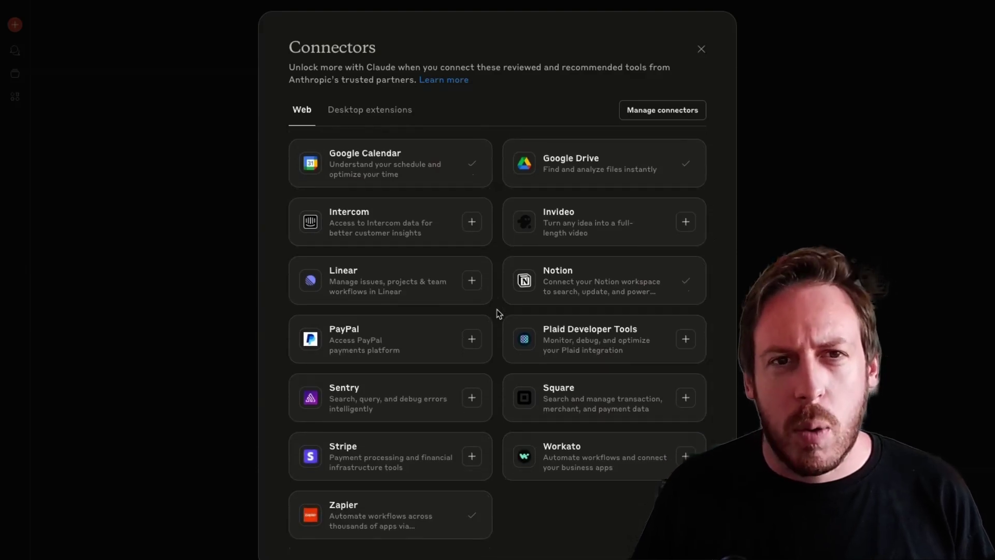
scroll(499, 313, "up", 3)
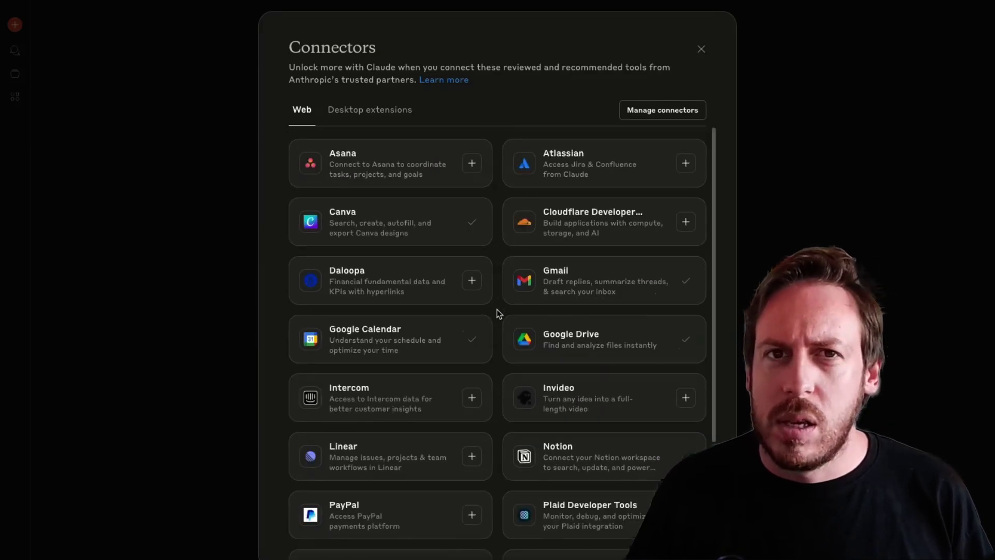
left_click(386, 116)
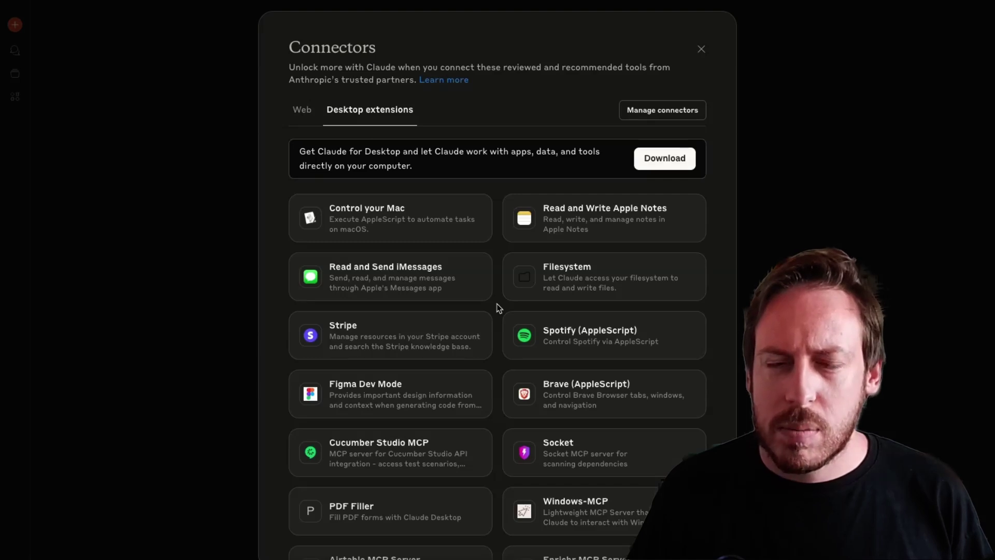
left_click(304, 111)
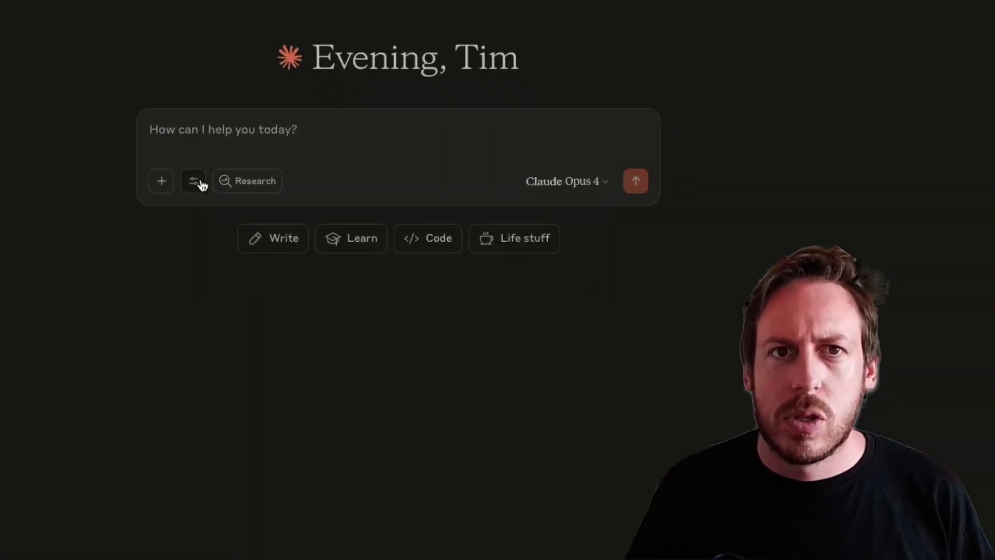
- Review the Canva connector's tools, all toggled on, then close the tools list
left_click(202, 185)
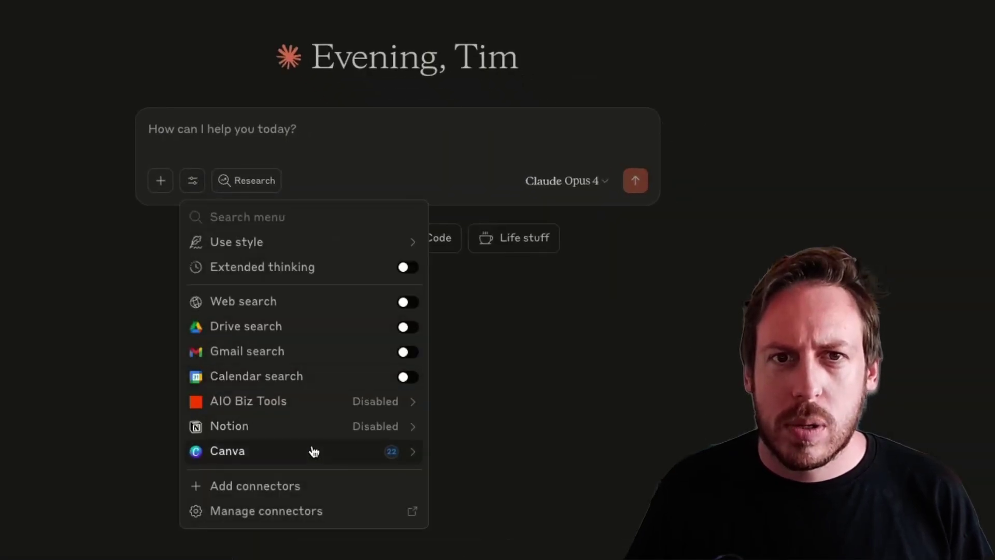
left_click(336, 452)
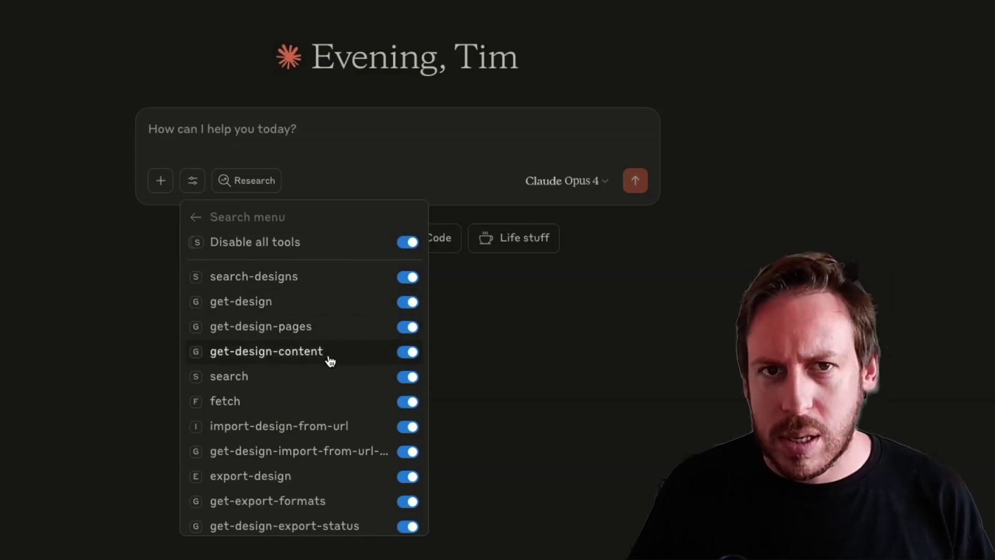
scroll(340, 473, "down", 1)
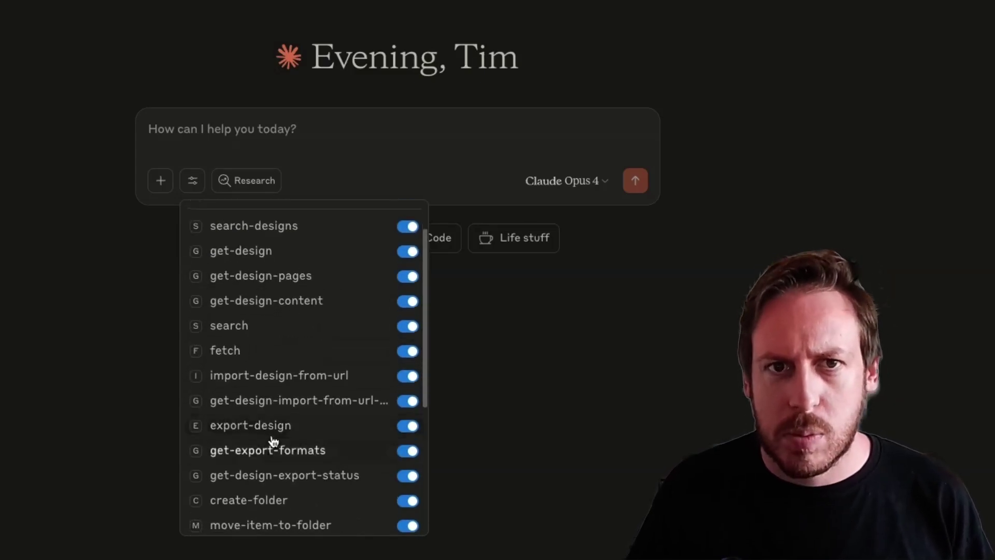
scroll(333, 434, "down", 2)
scroll(334, 466, "down", 3)
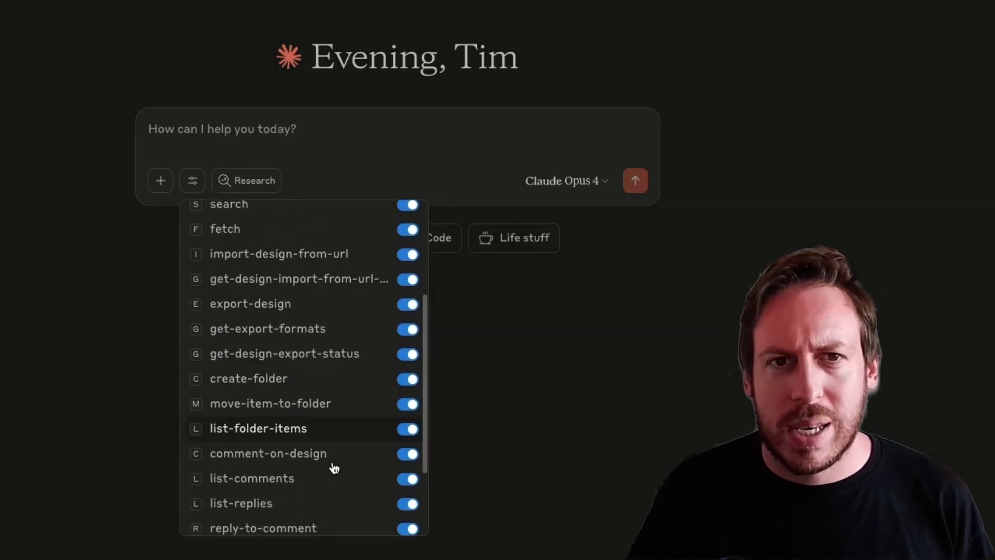
left_click(192, 180)
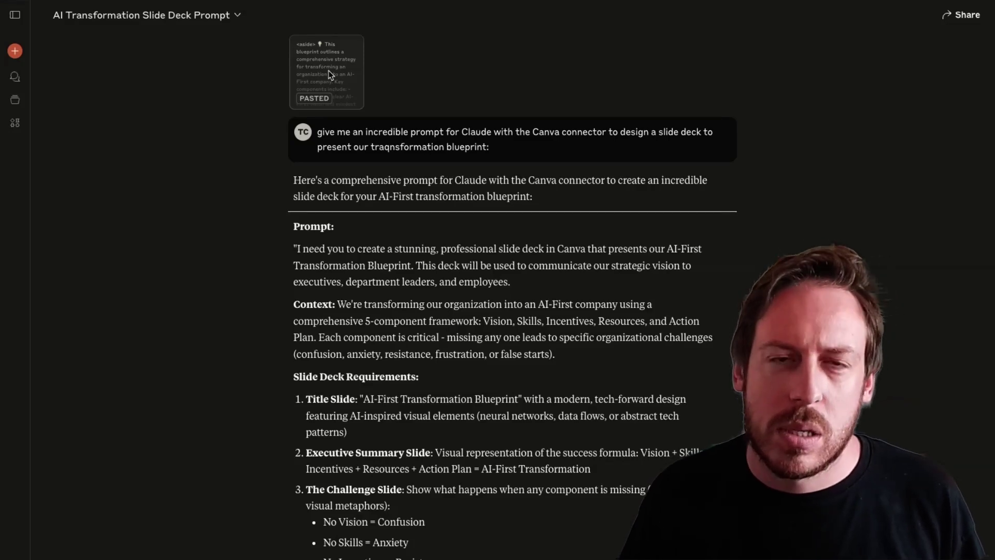
- Copy the Canva slide-deck prompt and paste it into a new chat
scroll(325, 170, "down", 3)
left_click_drag(328, 196, 497, 447)
key("ctrl+c")
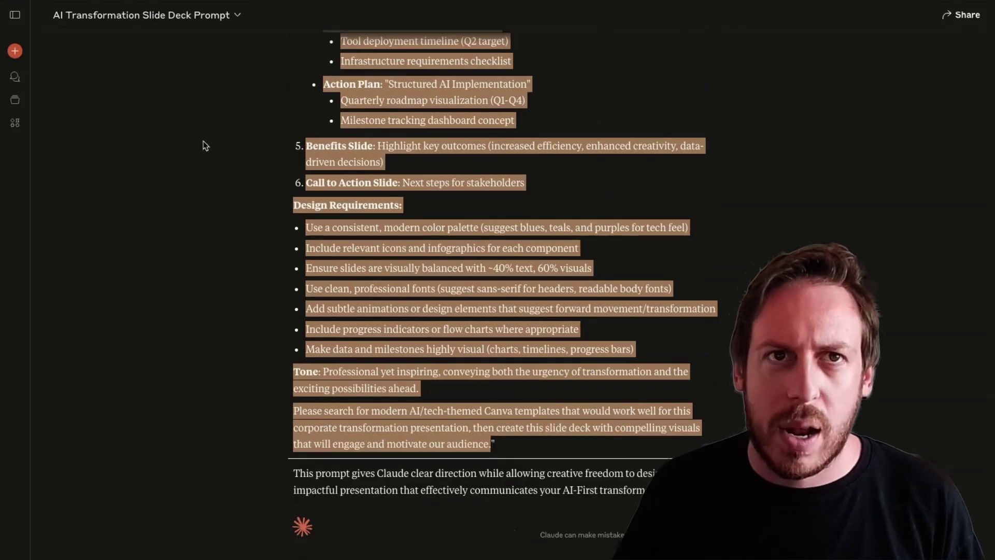
left_click(16, 50)
key("ctrl+v")
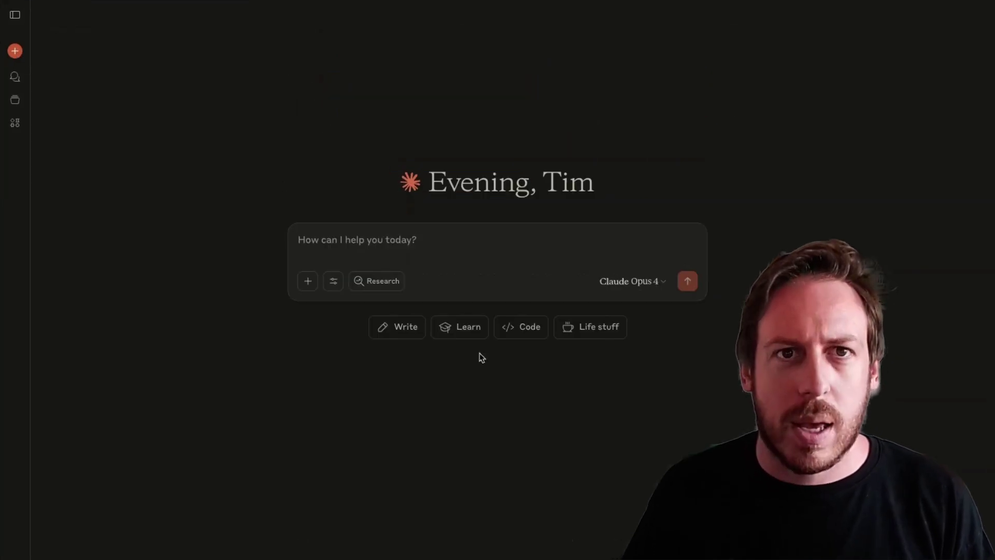
key("ctrl+v")
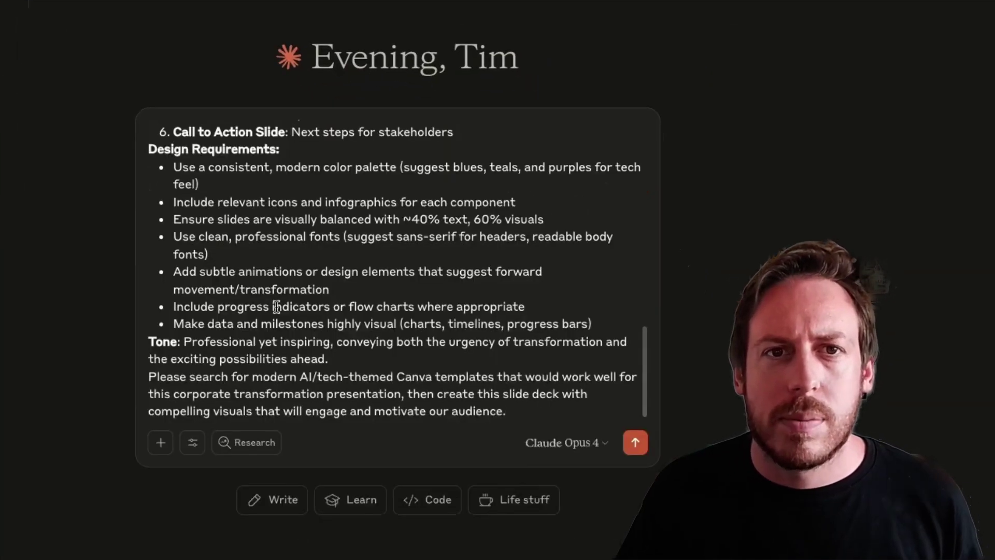
- Confirm the Canva connector's tools are enabled for this chat
left_click(193, 440)
scroll(323, 485, "down", 5)
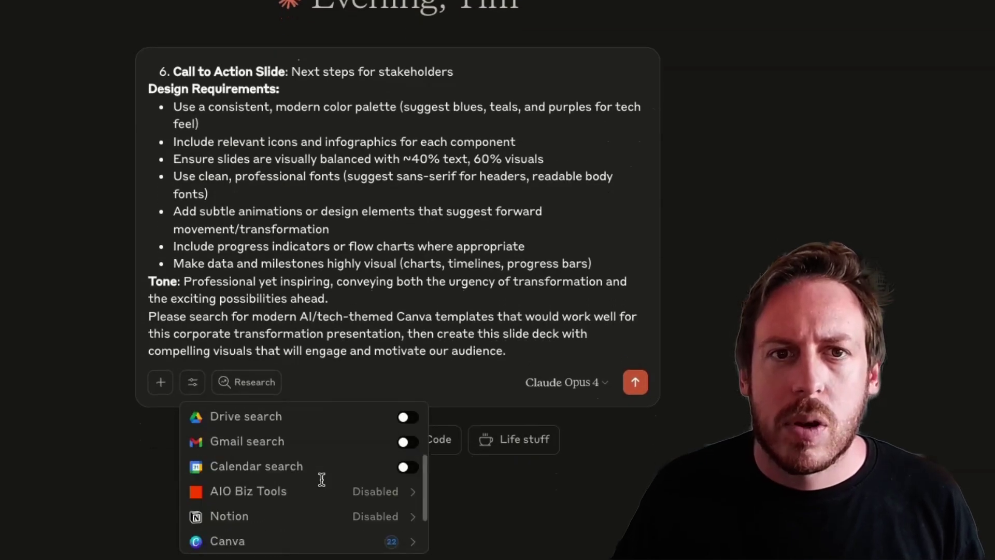
left_click(359, 482)
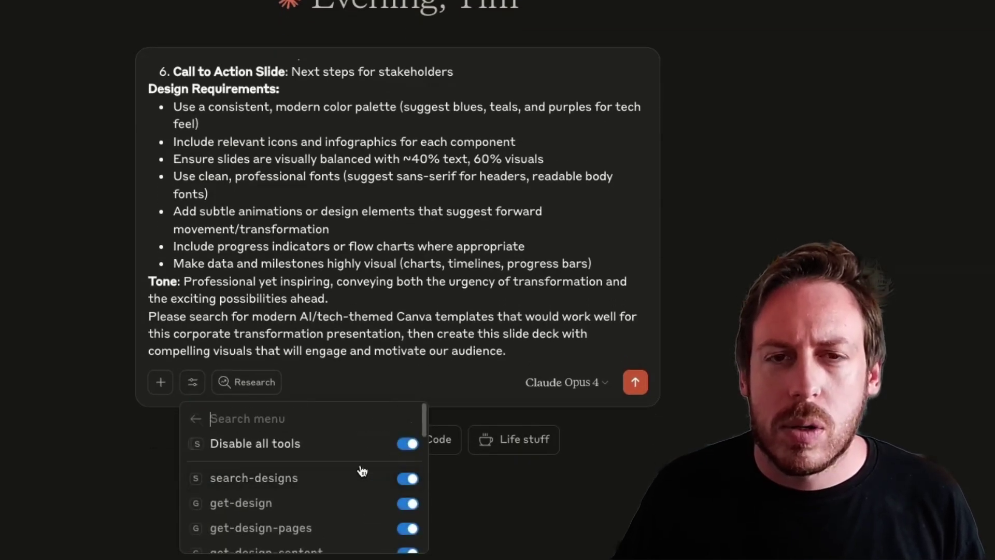
key("Escape")
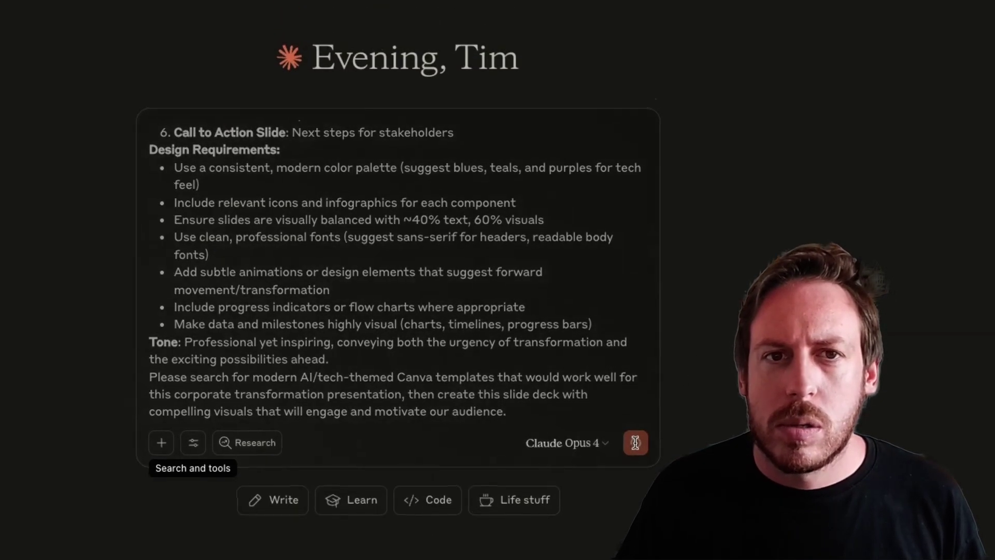
- Send the AI-First Transformation deck prompt so Claude searches Canva designs
left_click(636, 442)
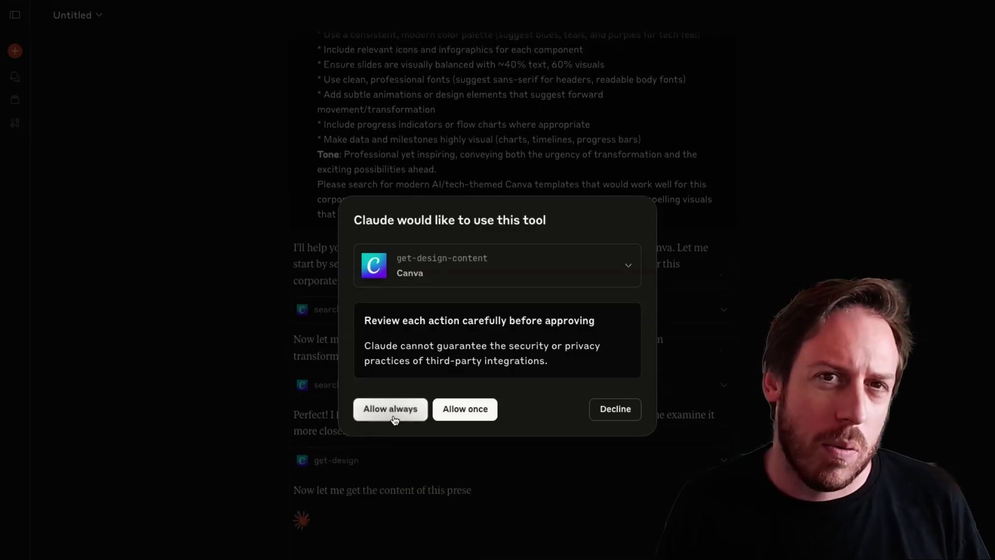
- Always allow the Canva content tool, inspect the second design search, then allow get-design-pages
left_click(393, 413)
left_click(446, 388)
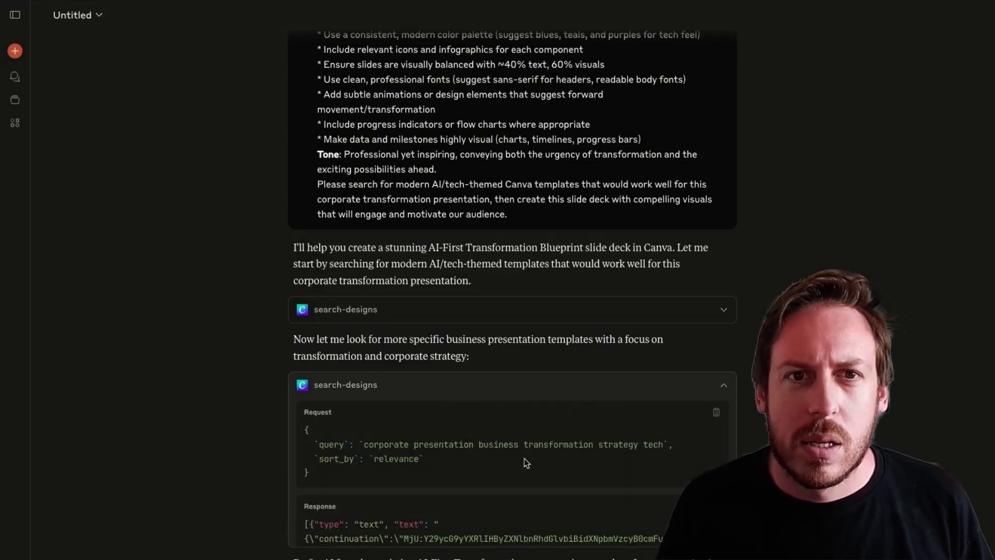
scroll(527, 463, "down", 5)
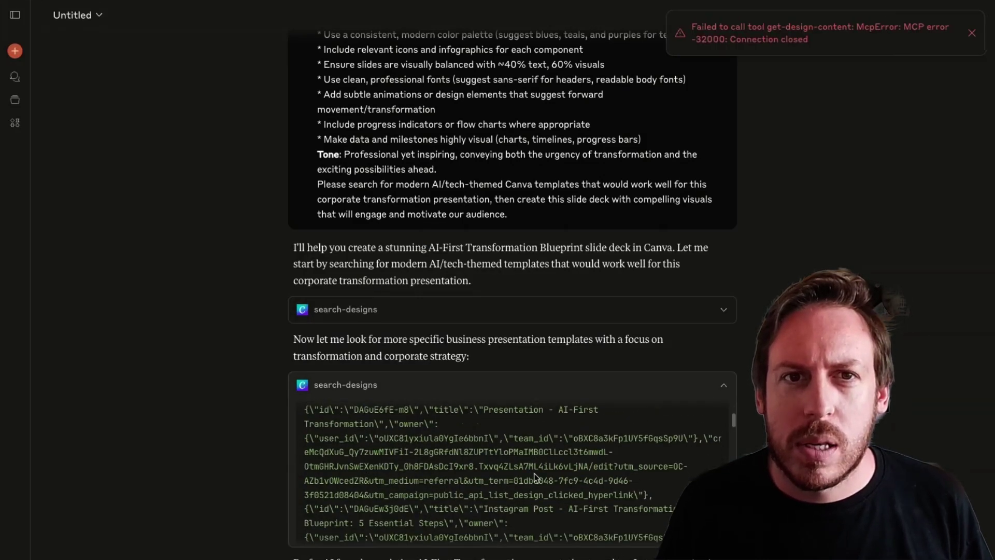
left_click(719, 383)
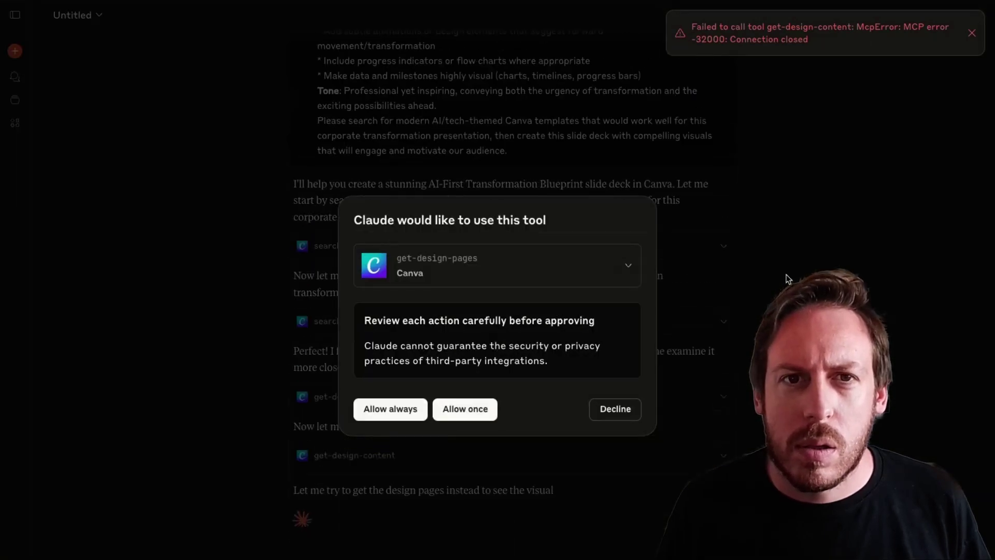
left_click(390, 409)
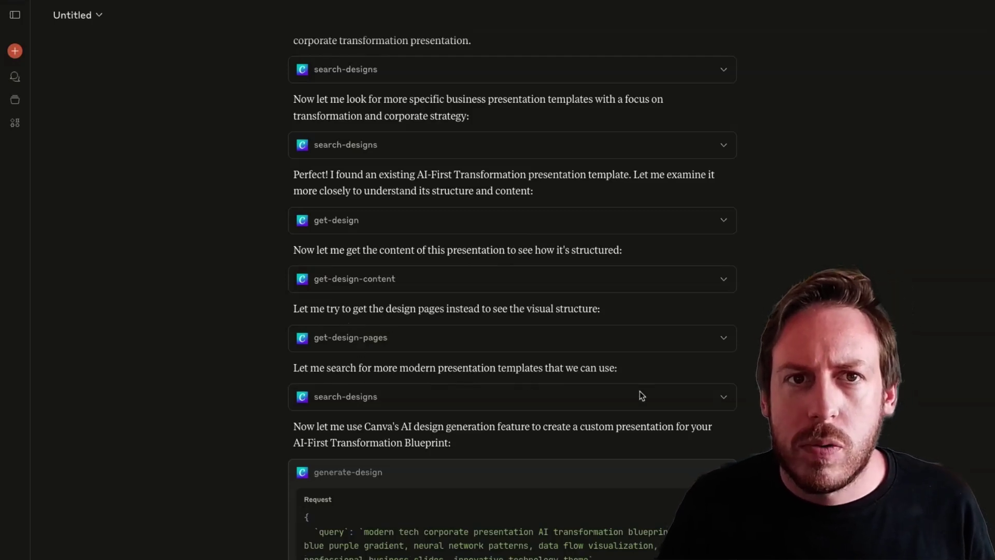
- Expand the first generate-design call to view its Request JSON
scroll(639, 391, "down", 1)
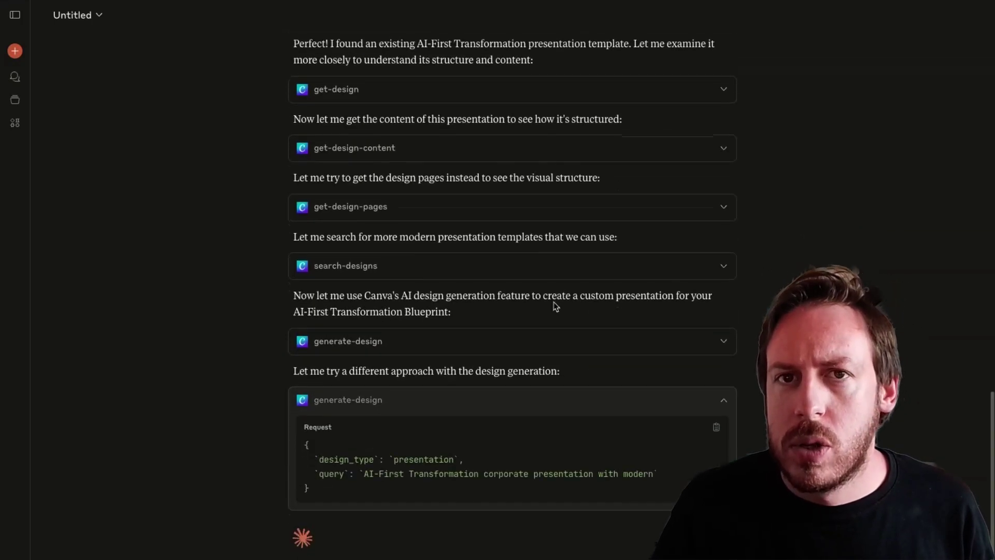
scroll(410, 302, "down", 1)
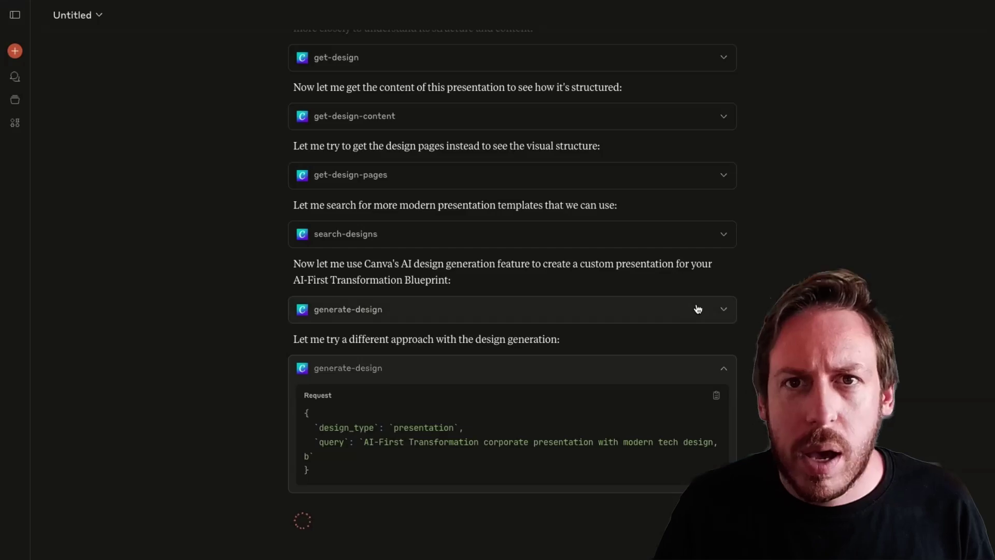
left_click(672, 310)
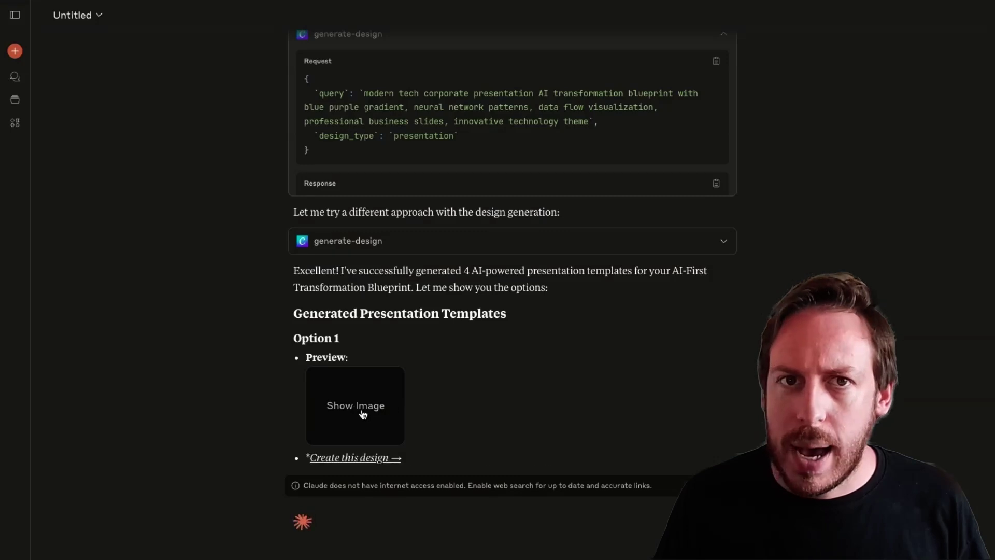
- Open Option 3's generated design link in Canva, declining the desktop app
left_click(353, 457)
left_click(535, 354)
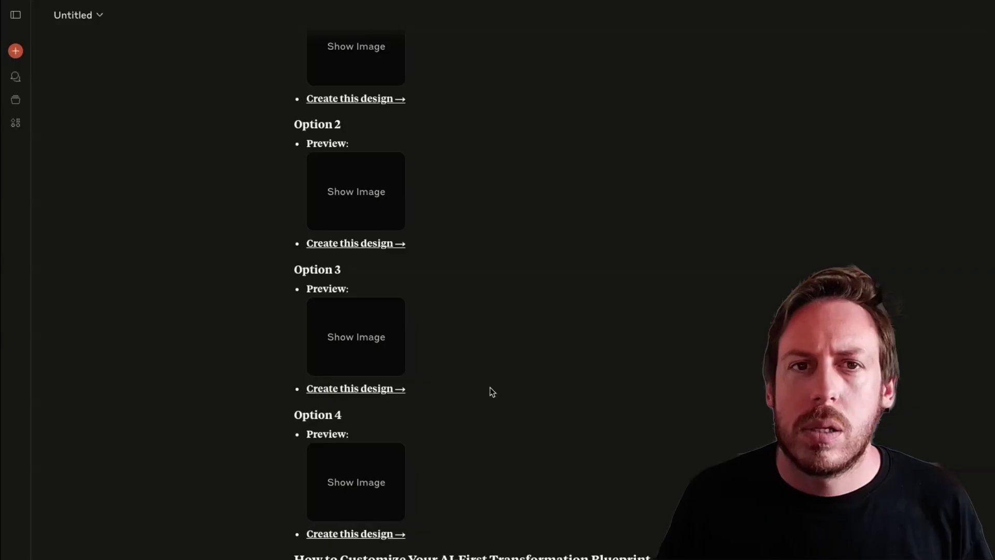
scroll(490, 391, "down", 2)
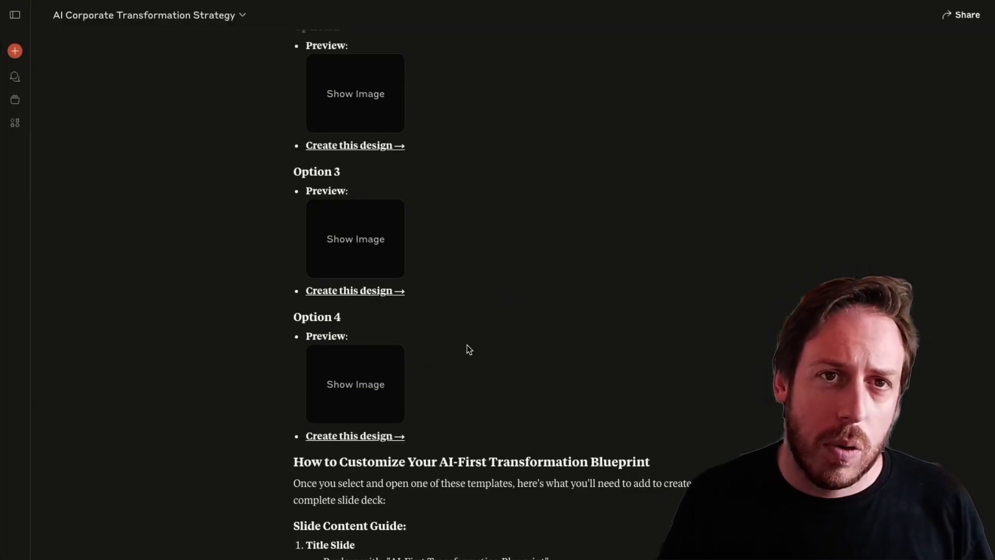
left_click(366, 291)
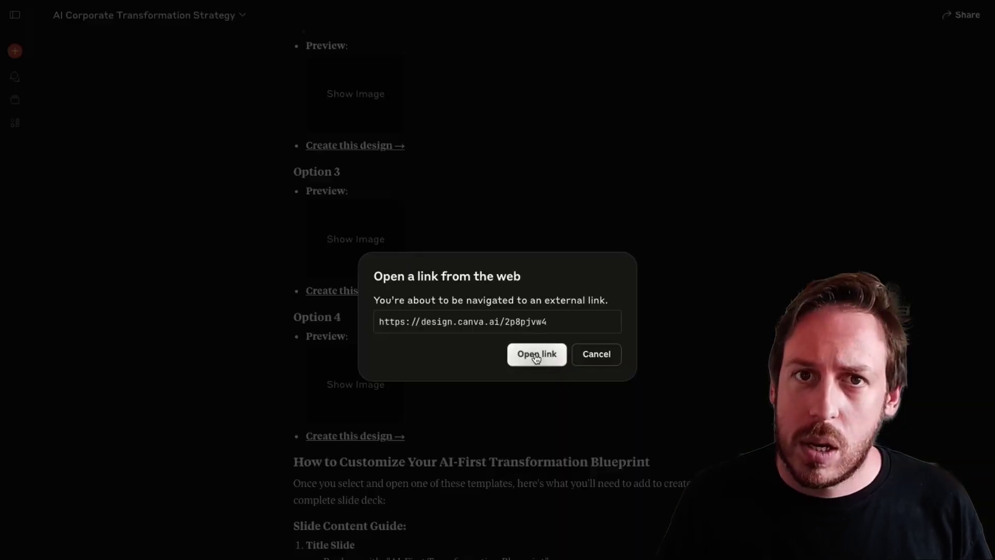
left_click(535, 354)
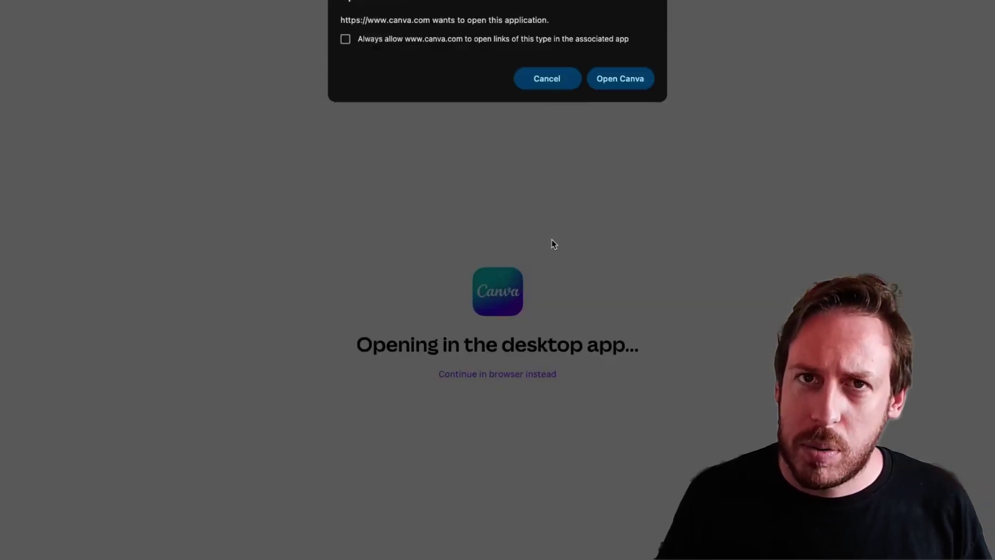
left_click(551, 80)
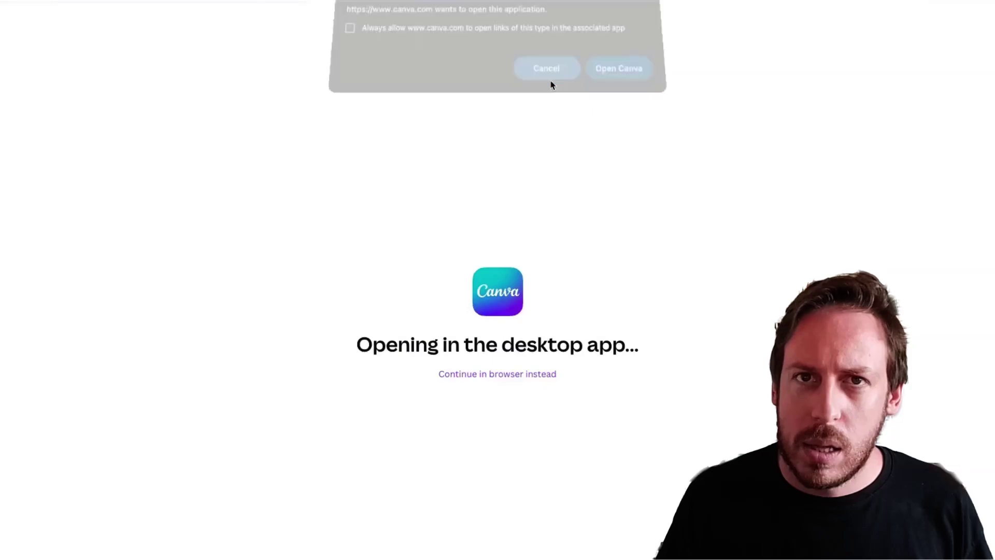
- Continue in the browser and review slides 2 through the closing thank-you slide
left_click(511, 376)
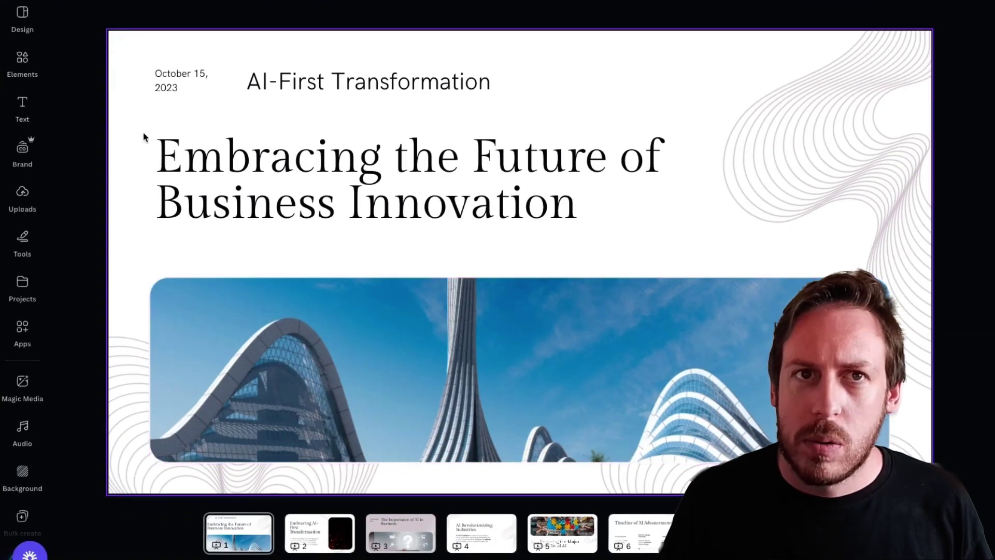
left_click(314, 536)
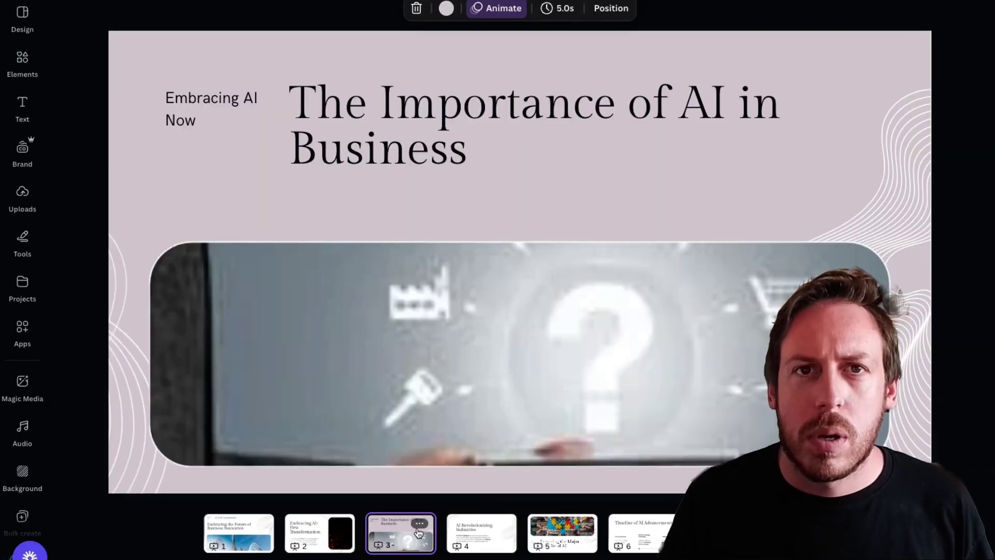
left_click(419, 533)
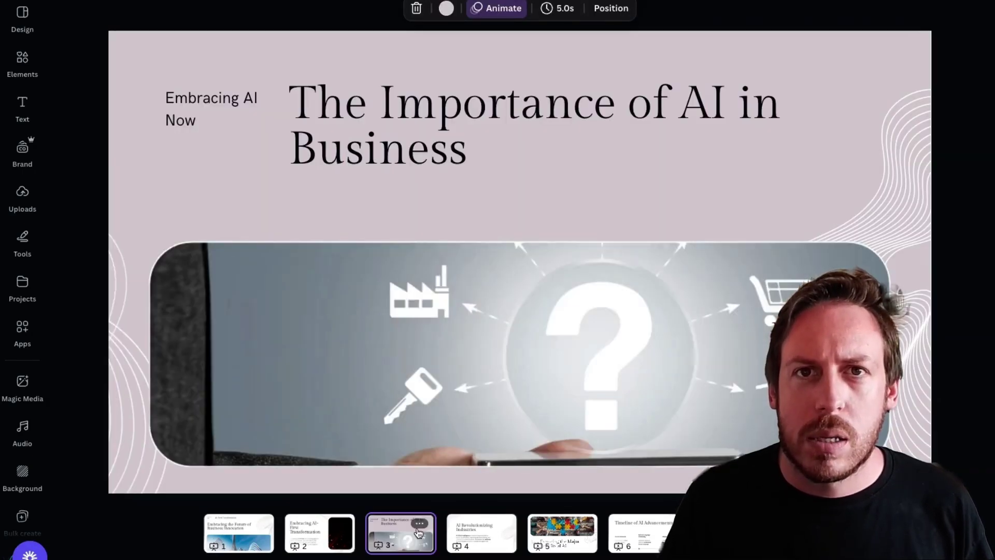
left_click(471, 538)
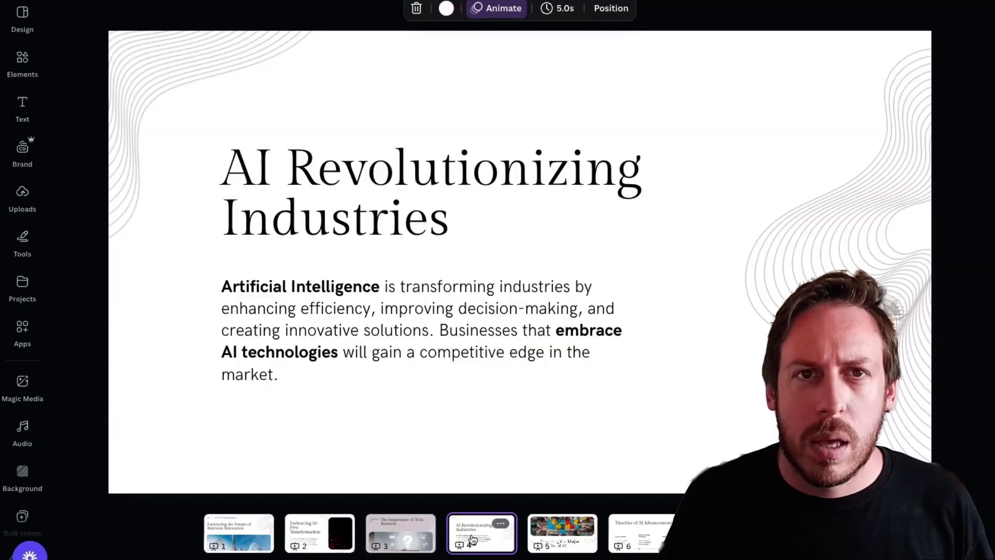
left_click(553, 543)
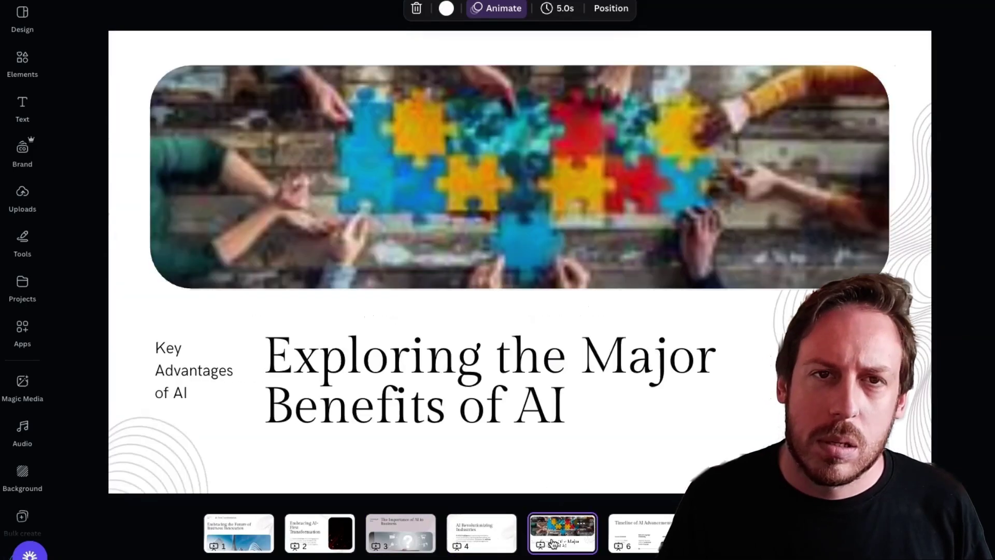
left_click(640, 540)
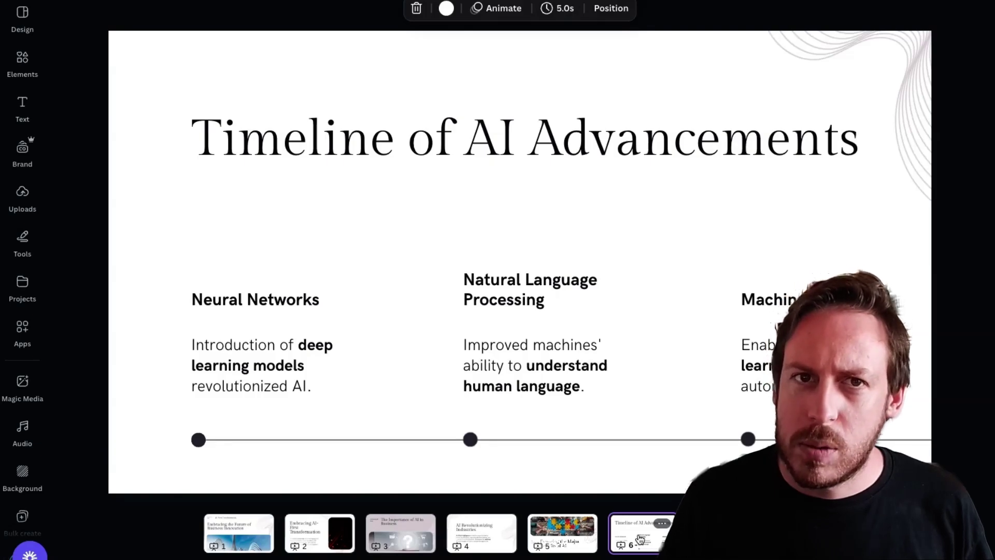
left_click(720, 534)
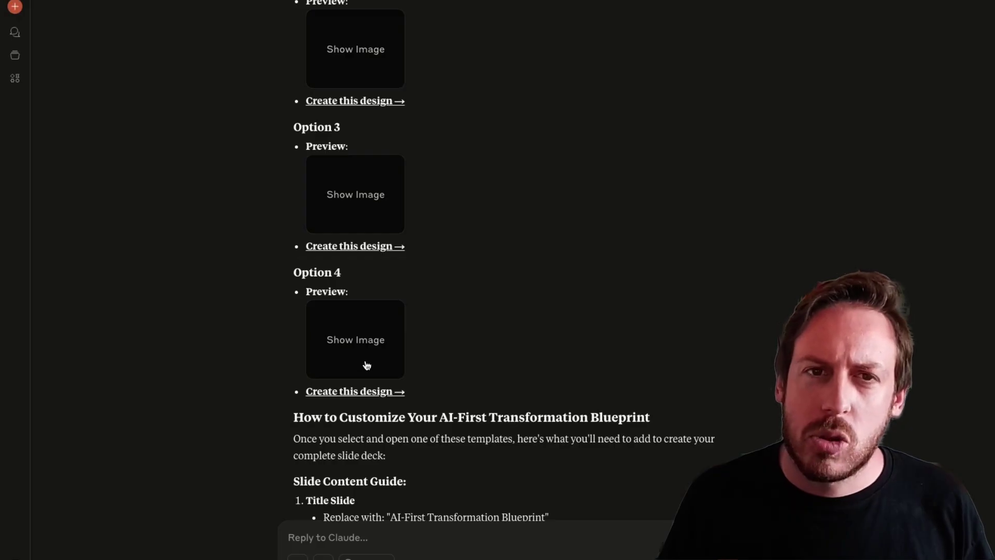
- Open another generated template's design link in Canva in the browser
left_click(354, 392)
left_click(536, 309)
left_click(545, 34)
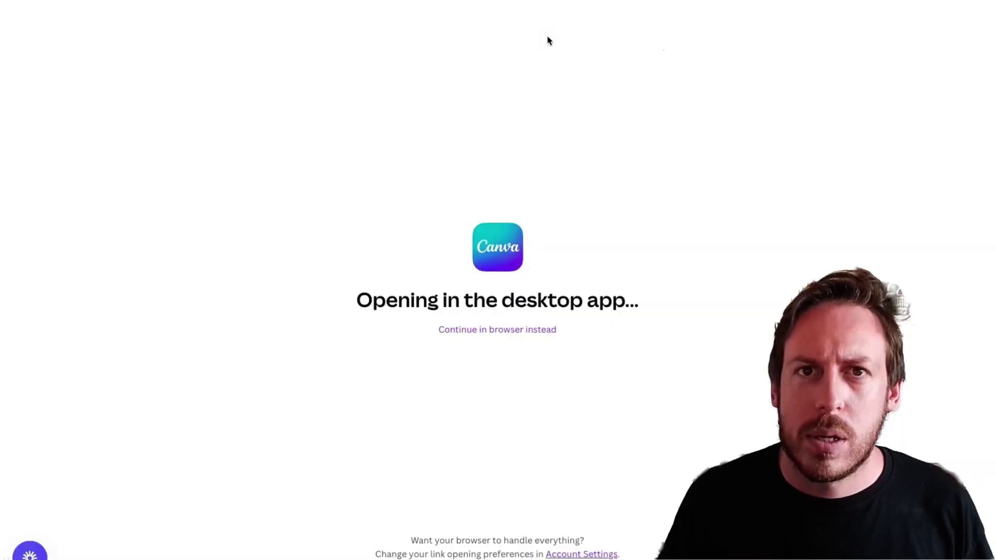
left_click(519, 336)
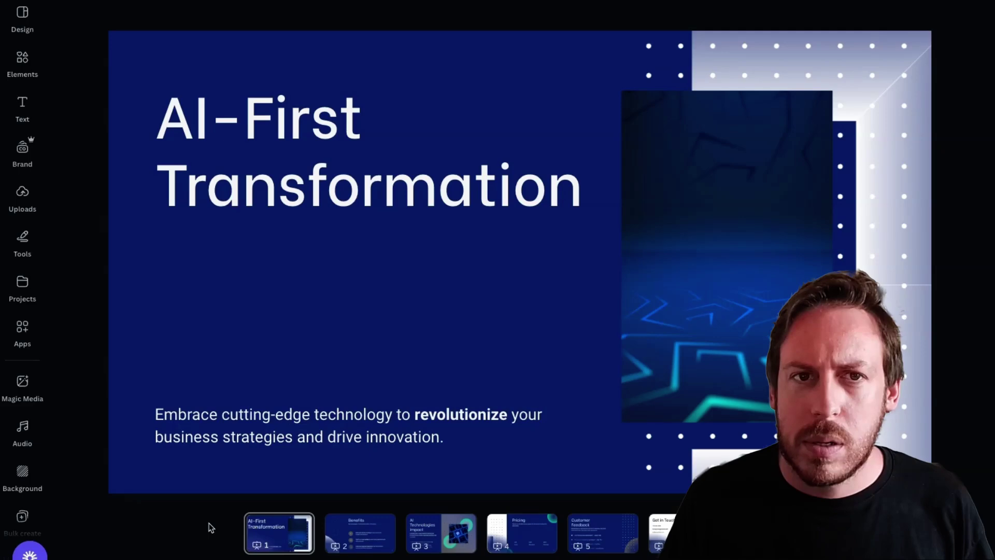
- Step through Benefits, AI Technologies Impact, Pricing and Customer Feedback slides, then back to Benefits
key("Down")
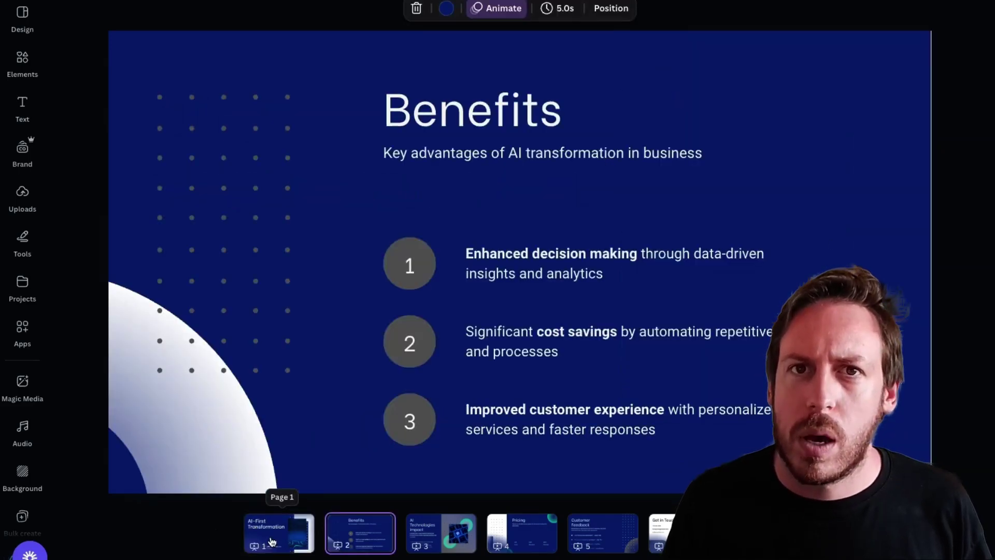
key("Down")
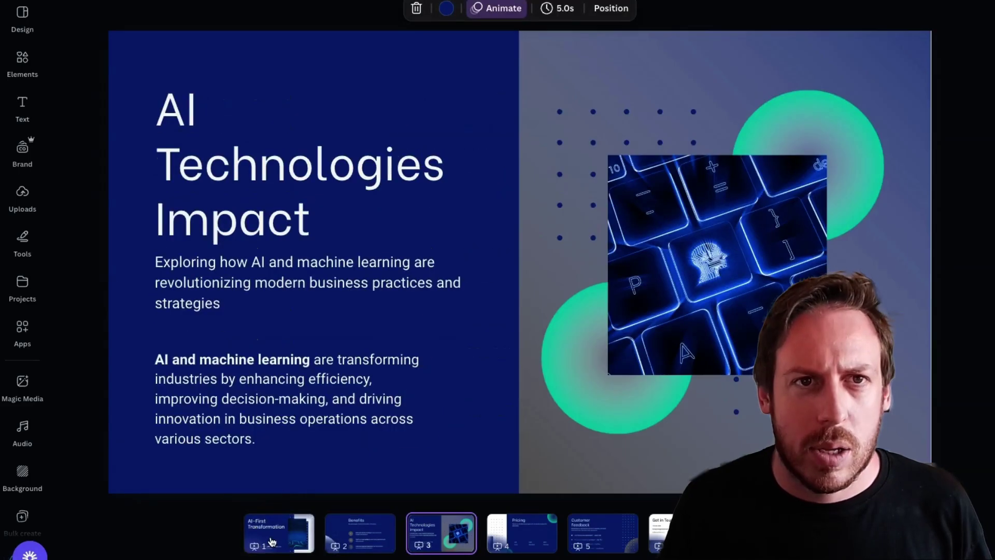
key("Down")
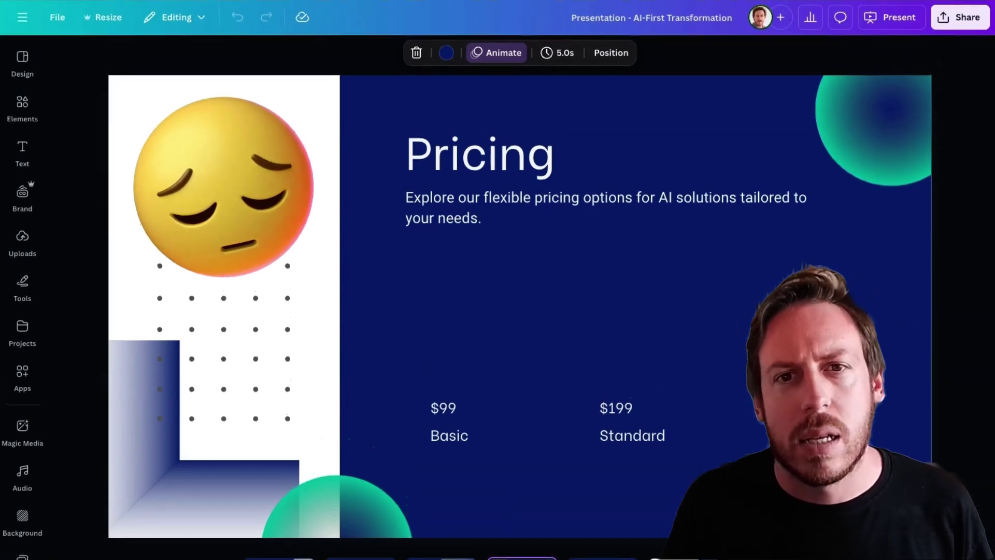
key("Down")
key("Down")
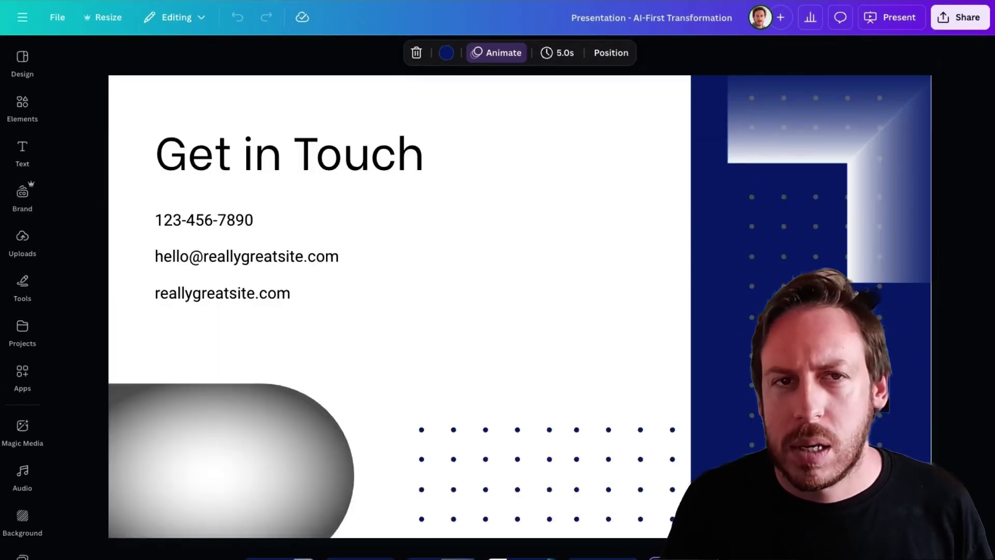
key("Up")
key("Up")
key("Up")
key("Up")
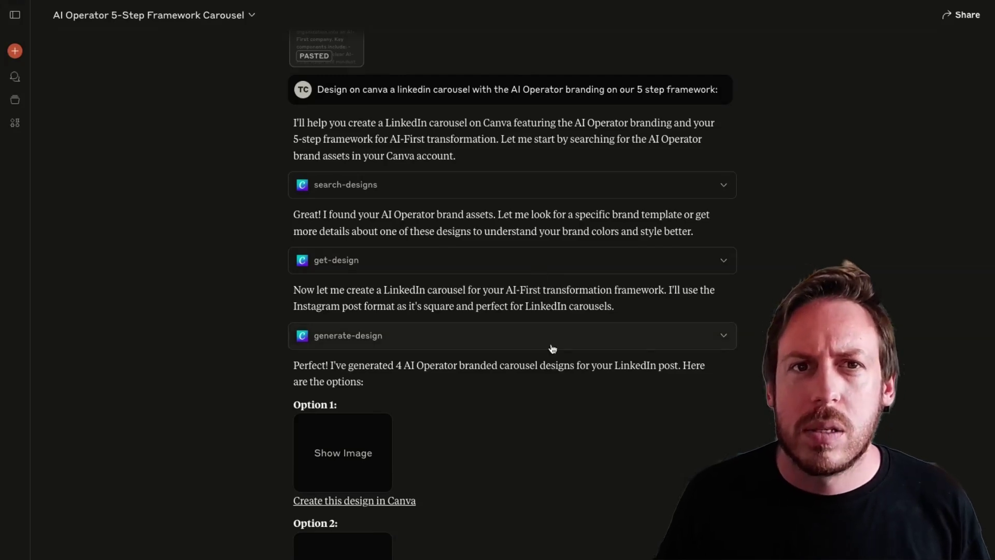
- Scroll through Claude's generated AI Operator carousel options and their Canva links
scroll(542, 430, "down", 5)
scroll(579, 390, "down", 9)
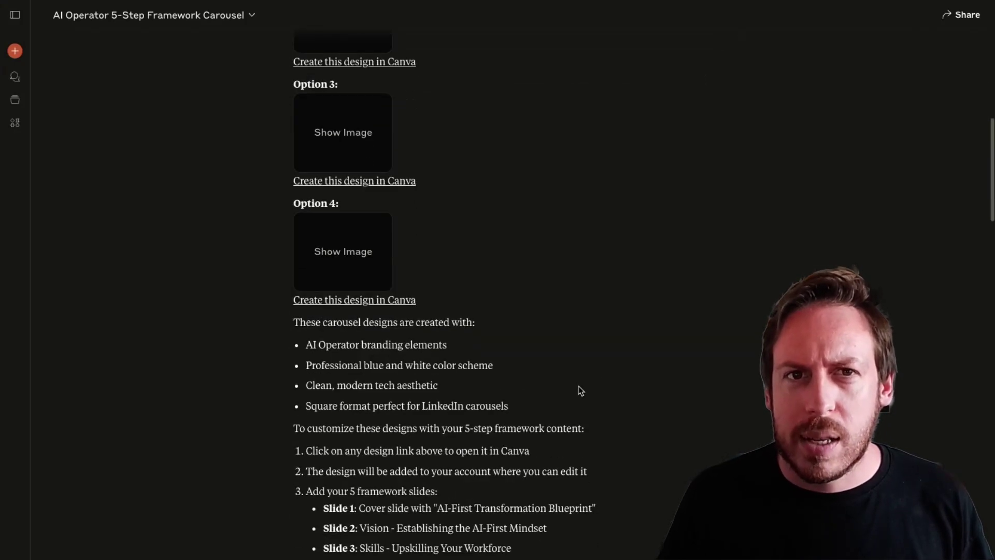
scroll(578, 385, "down", 7)
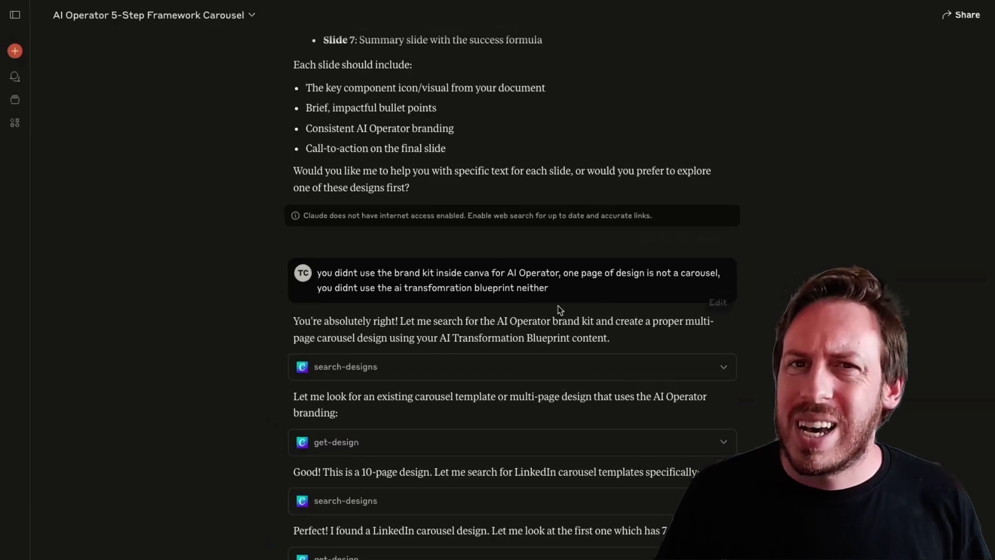
scroll(630, 359, "down", 2)
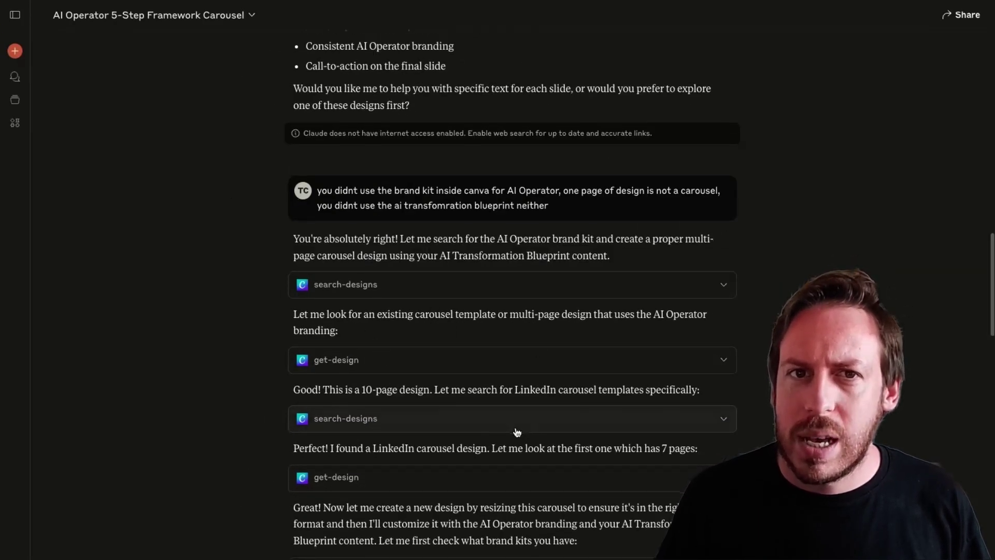
scroll(515, 428, "down", 7)
scroll(594, 426, "down", 9)
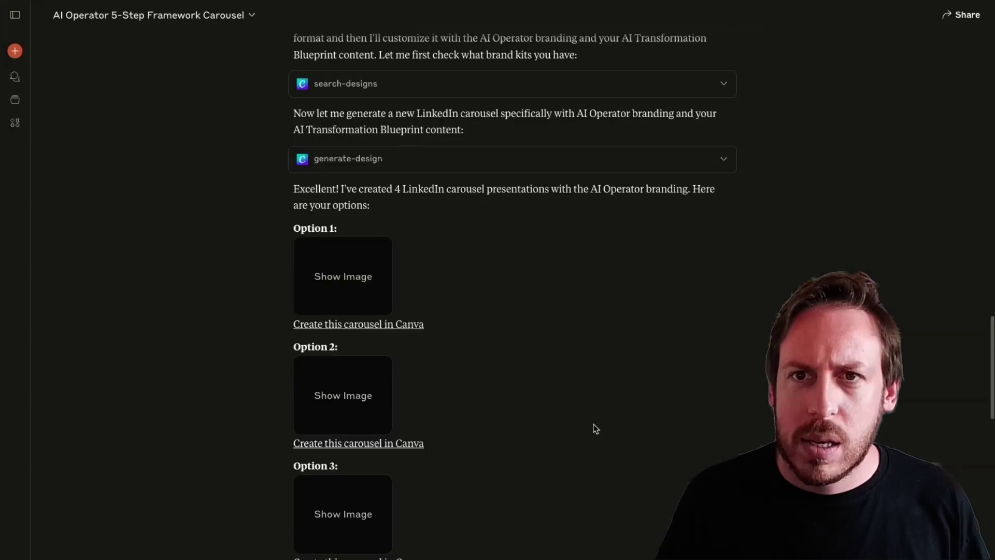
scroll(499, 322, "down", 1)
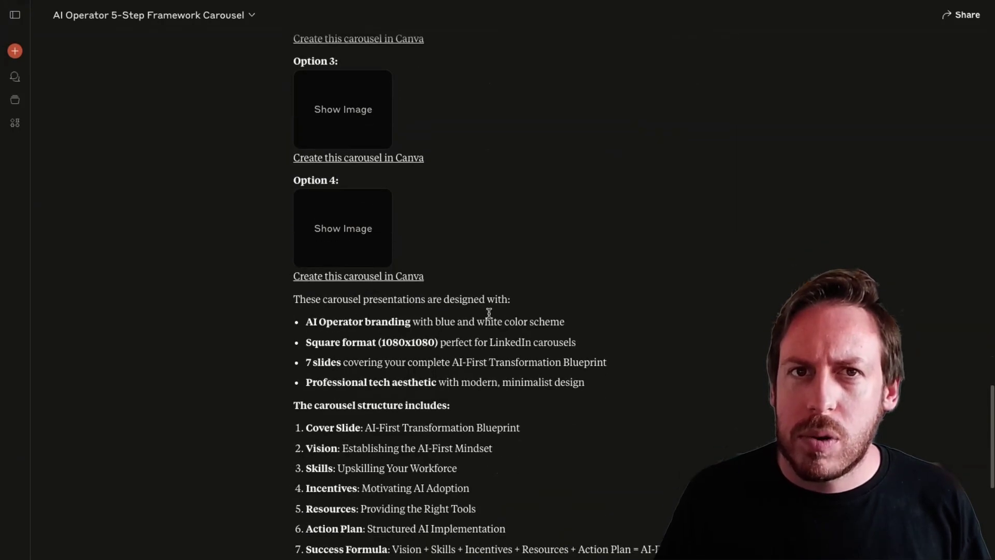
- Open the Canva deck and view the Mindset, Upskilling, Incentives, Resources and Action Plan slides, then return to the title slide
left_click(358, 276)
left_click(540, 354)
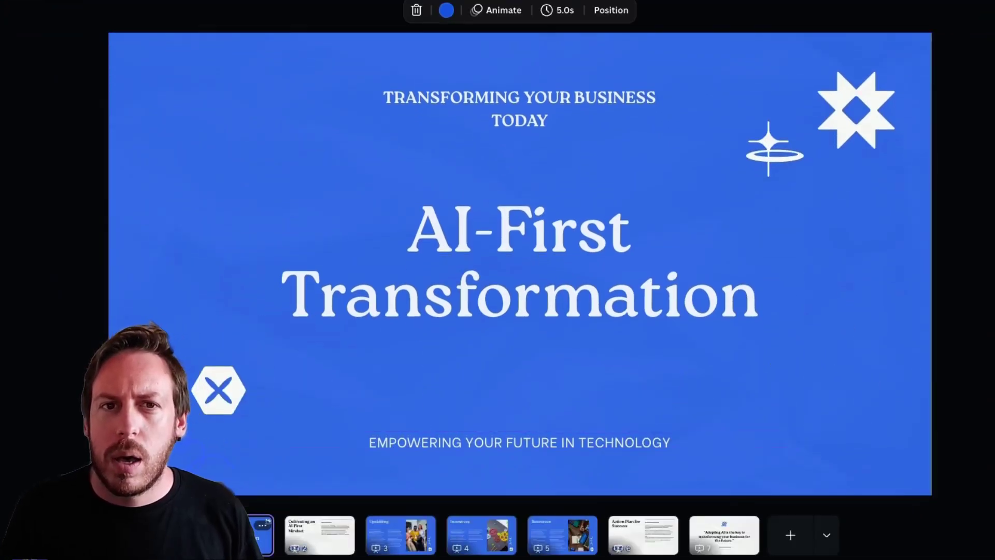
left_click(320, 534)
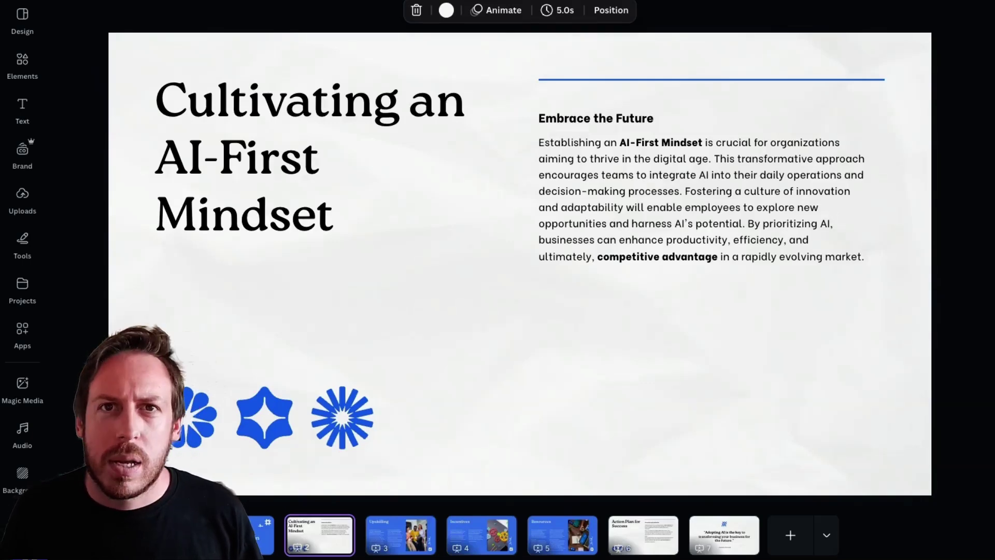
left_click(401, 534)
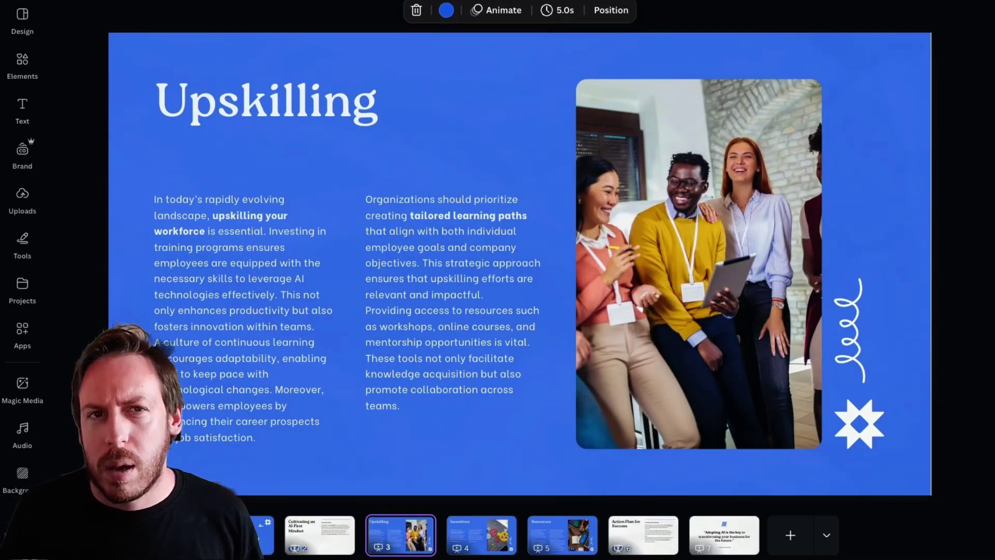
key("Right")
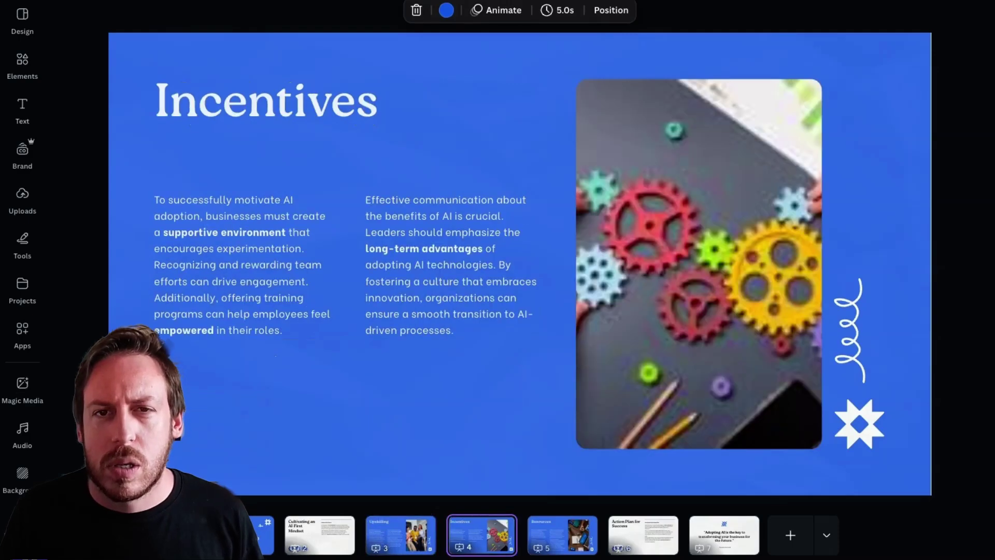
key("Right")
key("Right")
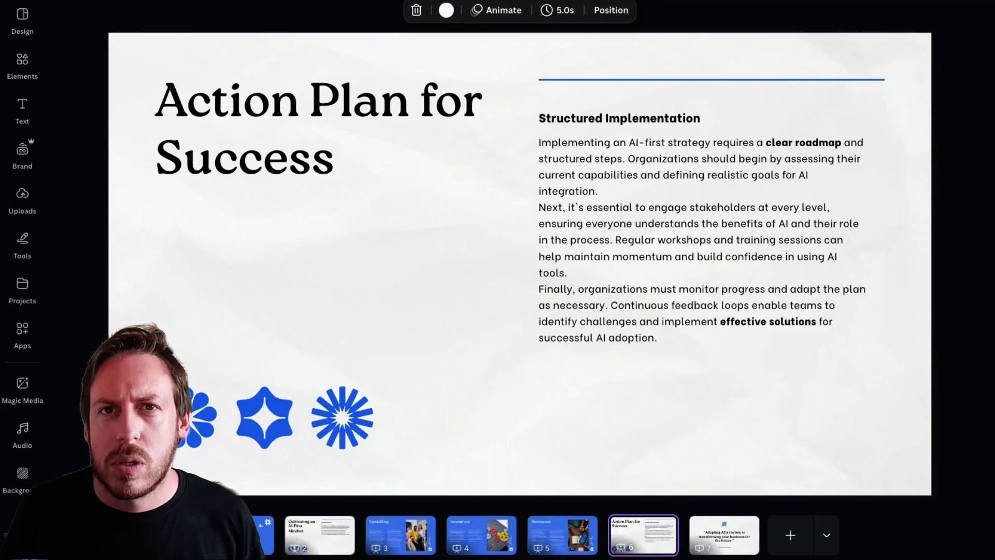
key("Right")
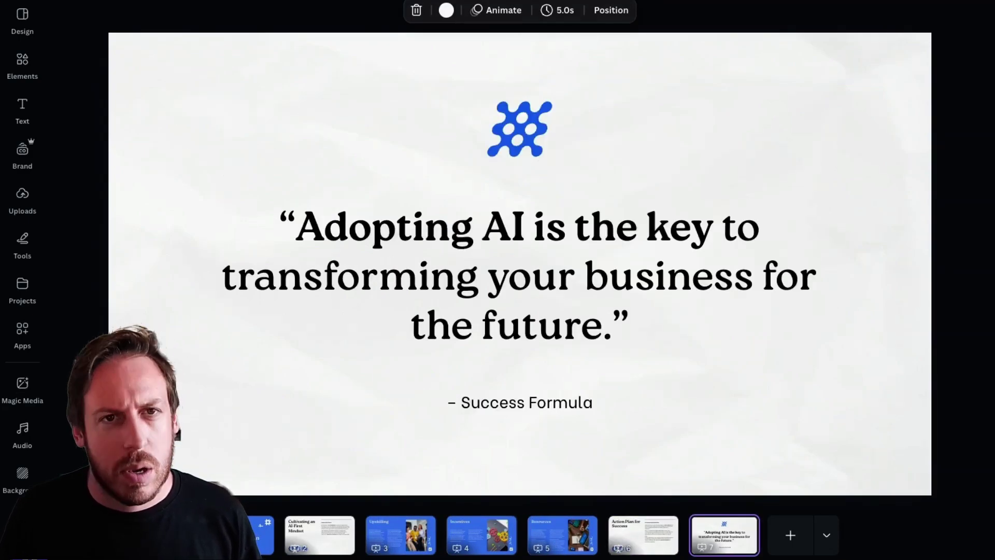
key("Left")
key("Left")
key("Left")
key("Left")
key("Left")
key("Left")
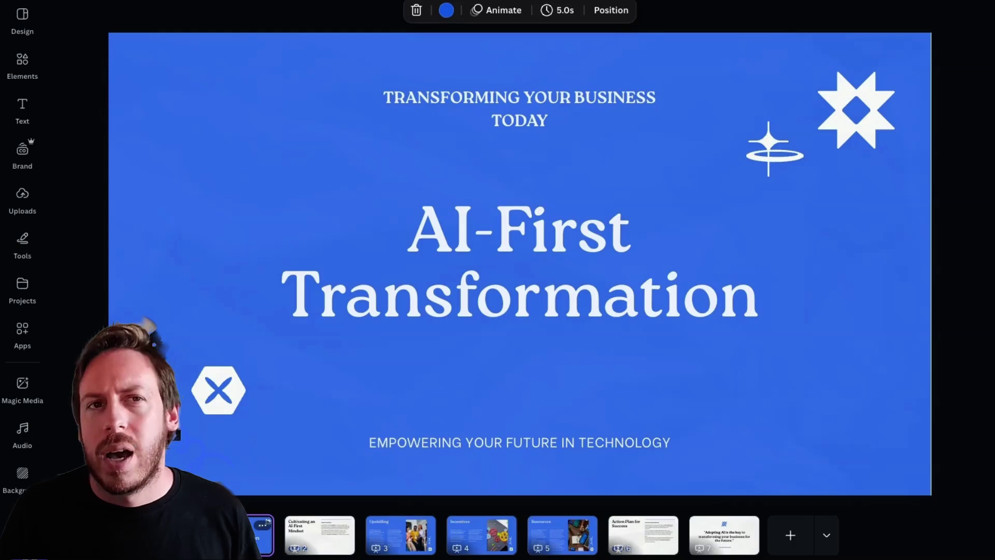
- Shuffle the AI Operator brand palette onto the title, Mindset and Upskilling slides for dark red-orange colour schemes
left_click(23, 151)
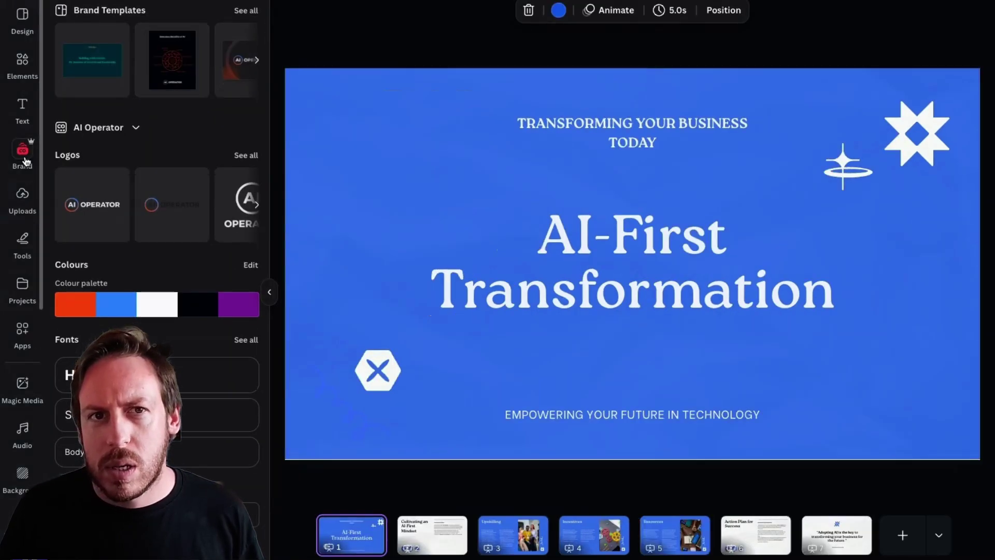
left_click(160, 311)
left_click(160, 312)
left_click(159, 313)
left_click(159, 314)
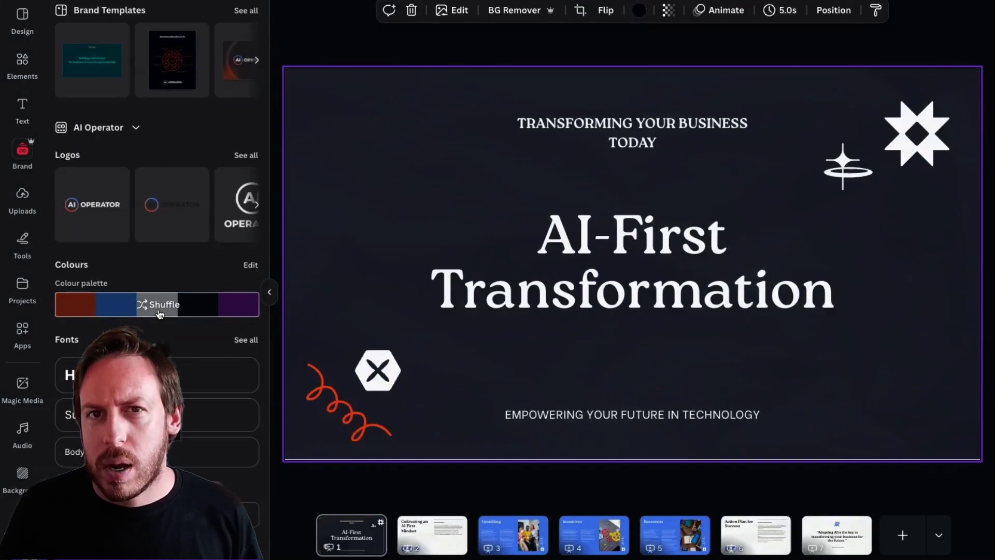
key("Right")
left_click(151, 312)
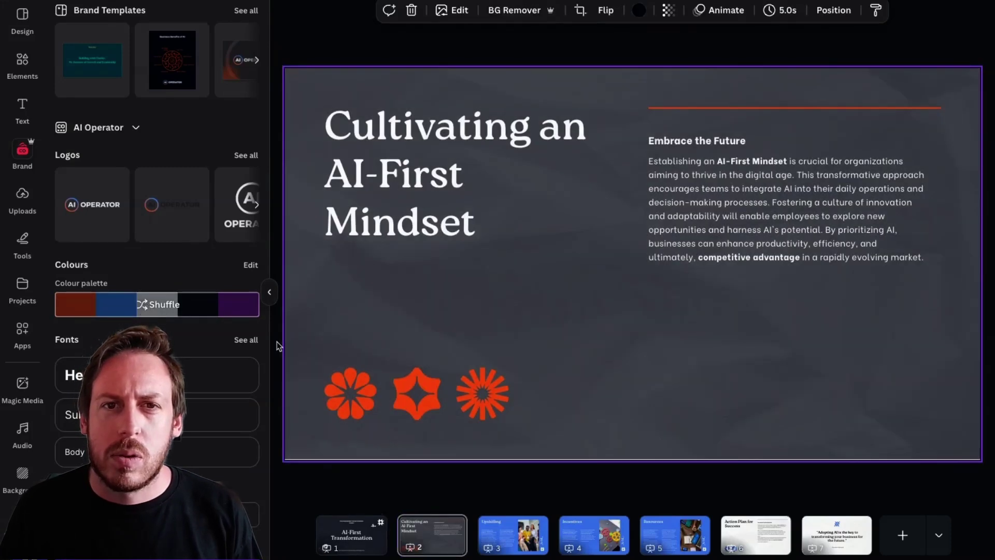
left_click(513, 534)
left_click(159, 315)
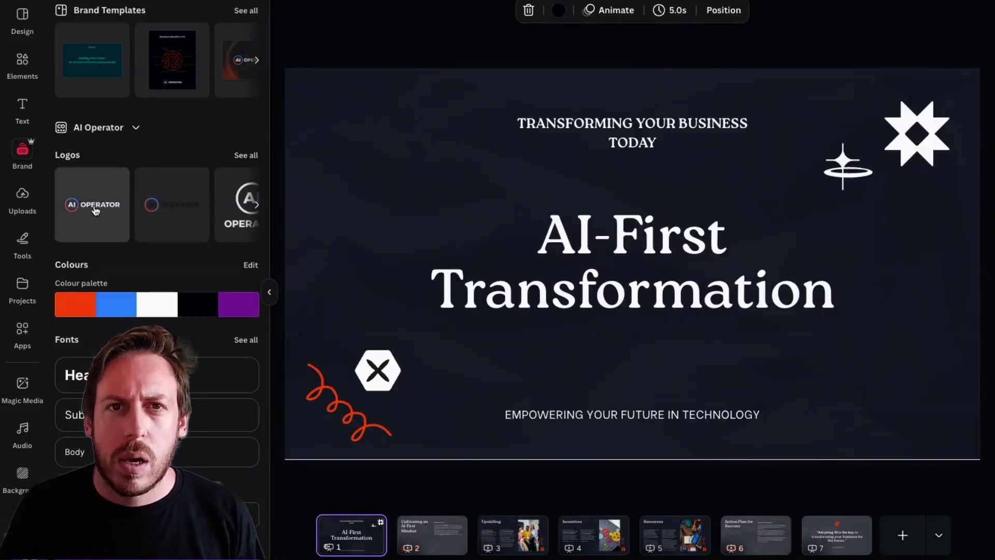
- Add the AI Operator logo top-left on the title slide and bottom-right on the Action Plan slide
left_click(95, 210)
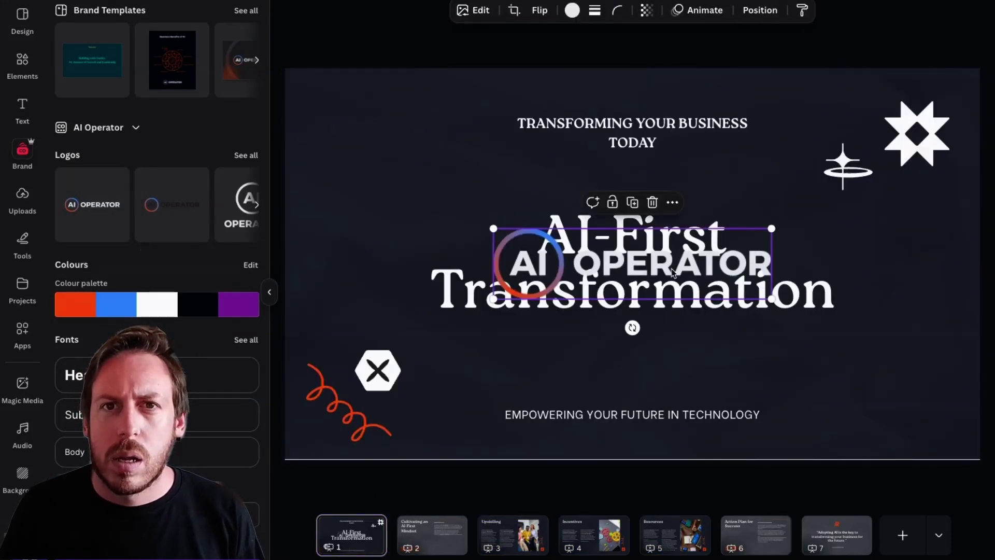
left_click_drag(743, 284, 546, 168)
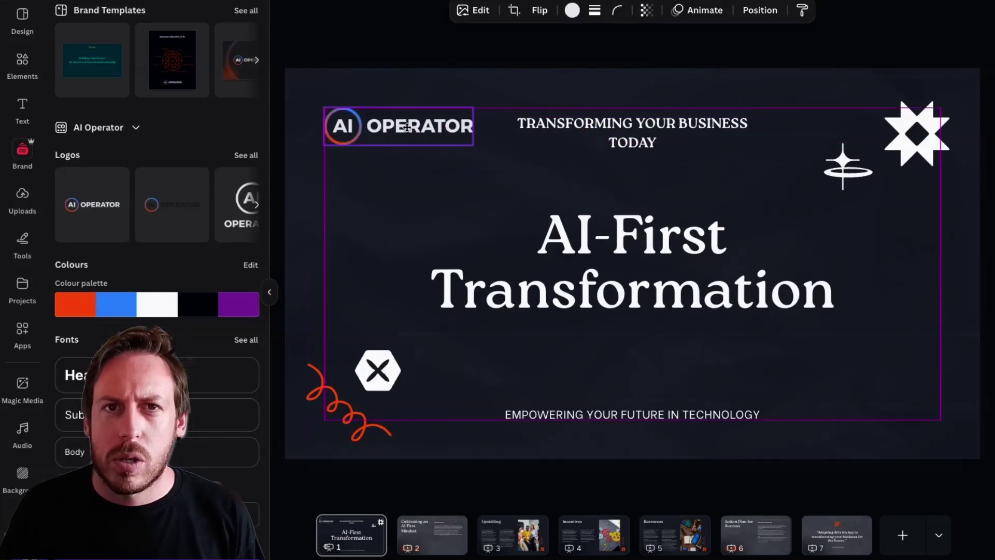
left_click(756, 534)
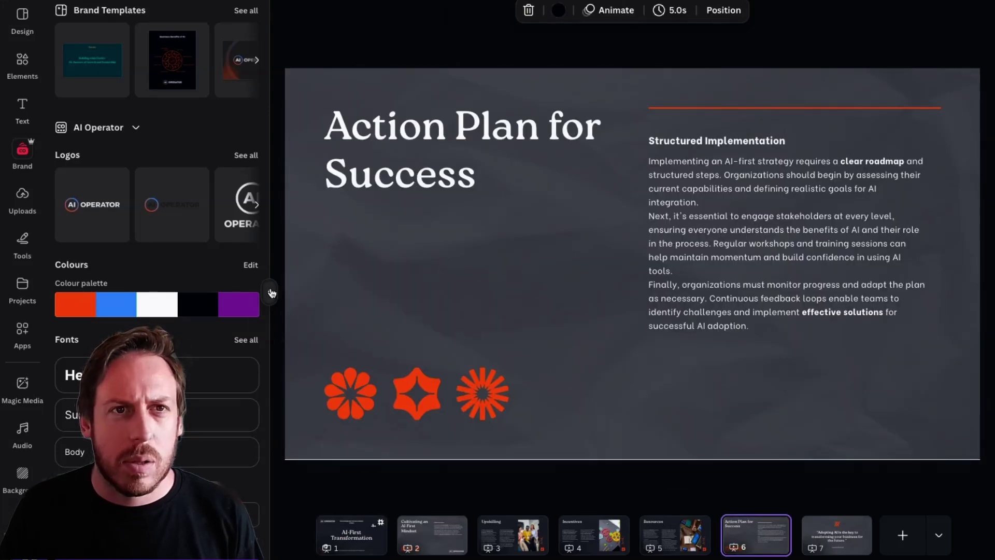
left_click(95, 207)
left_click_drag(626, 273, 854, 412)
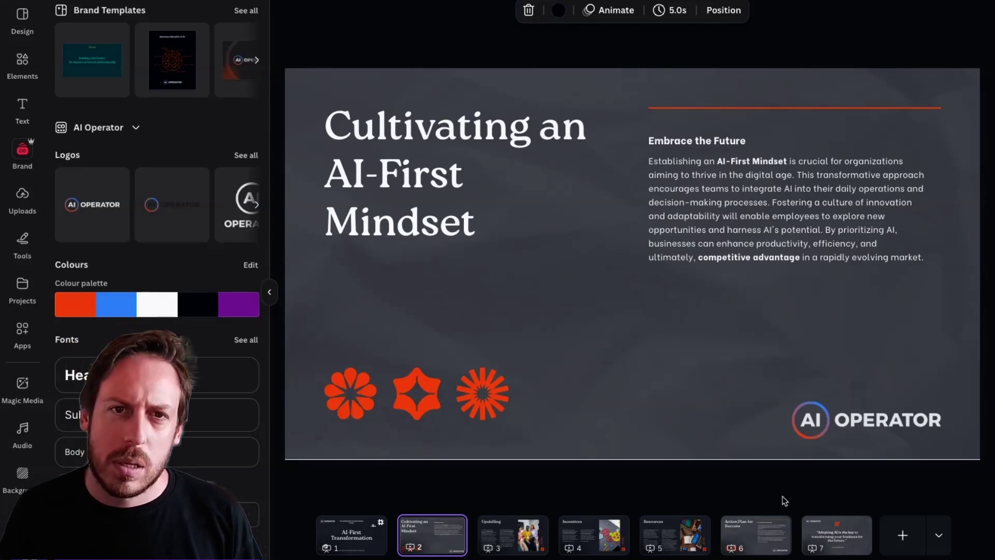
- Preview a Magic Write Shorten of the Embrace the Future paragraph, discard it, and go to slide 7
triple_click(758, 156)
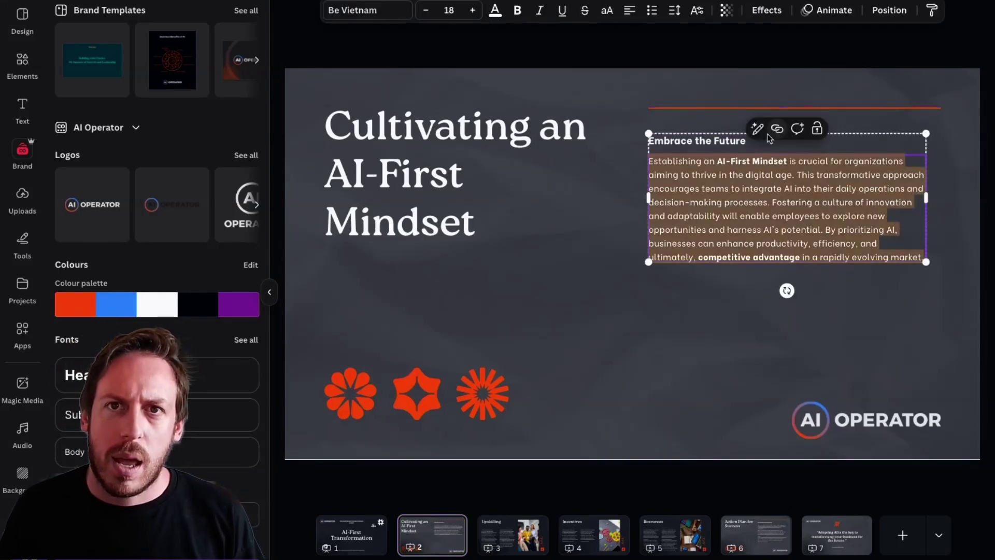
left_click(758, 130)
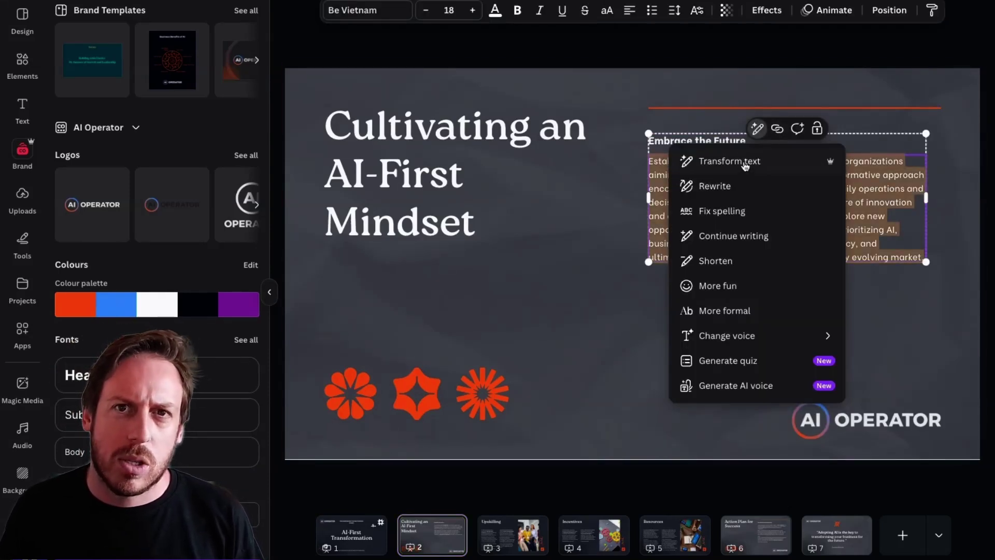
left_click(735, 260)
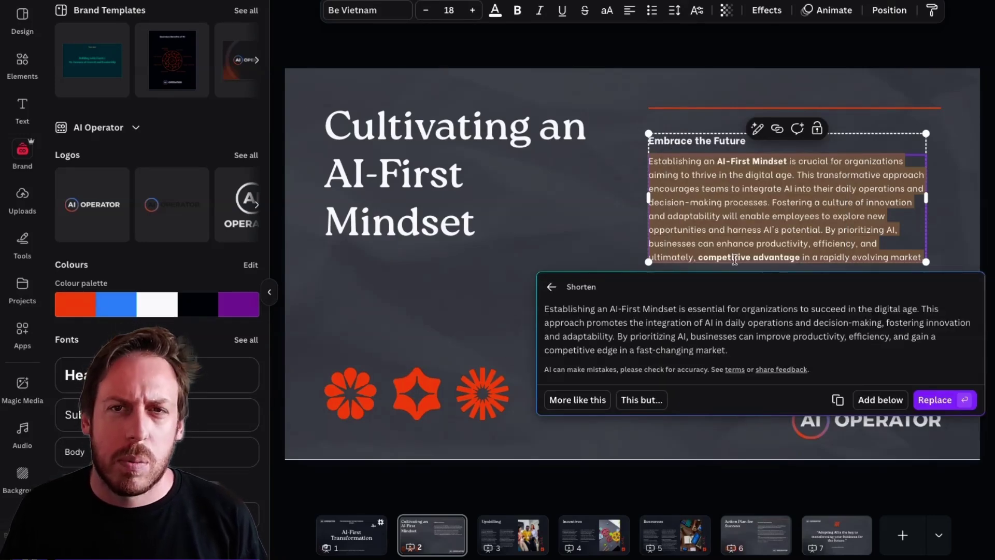
left_click(521, 246)
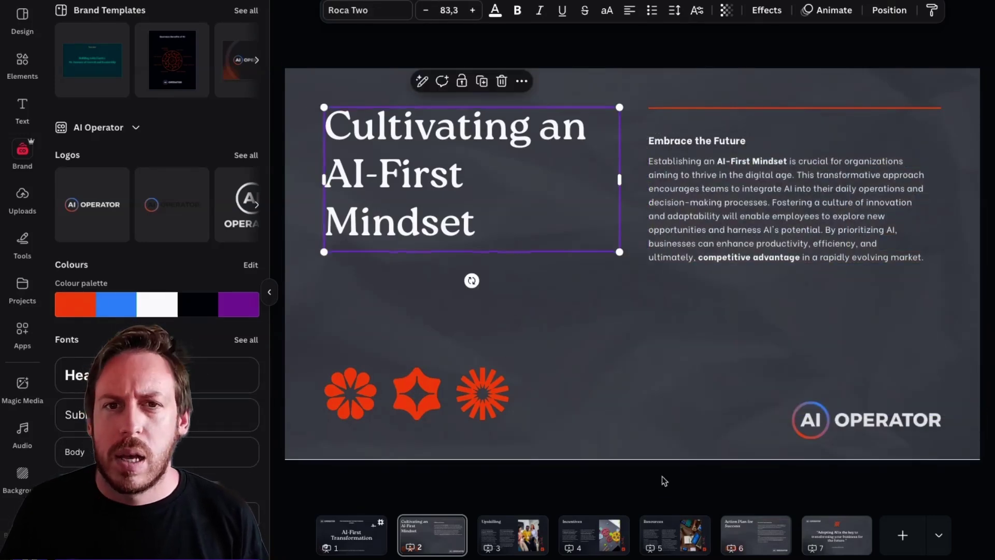
left_click(500, 532)
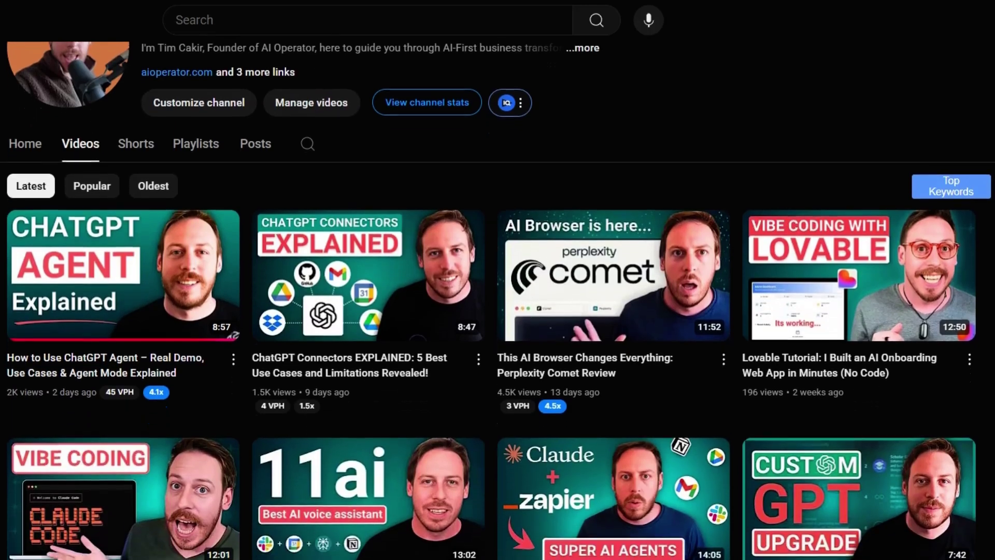
scroll(498, 301, "down", 4)
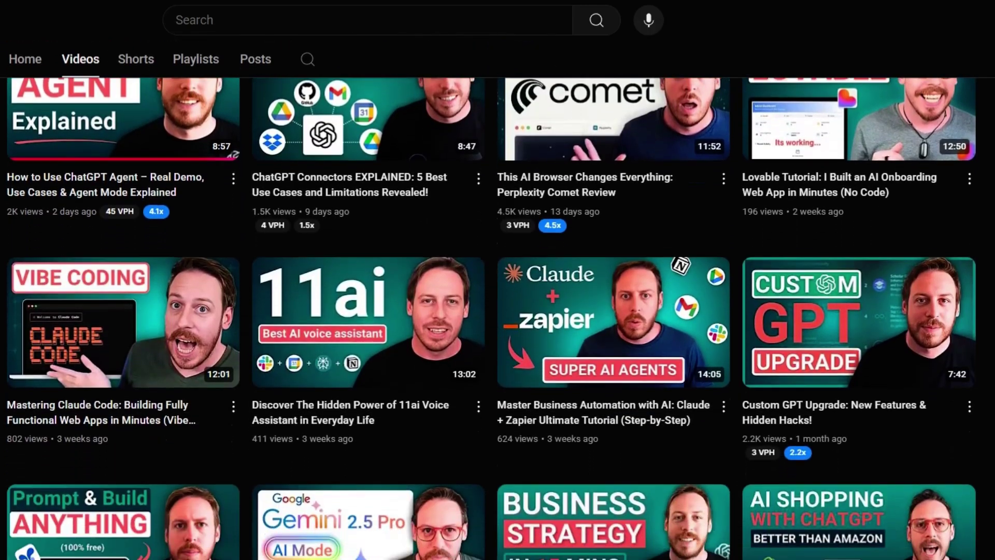
scroll(498, 300, "down", 4)
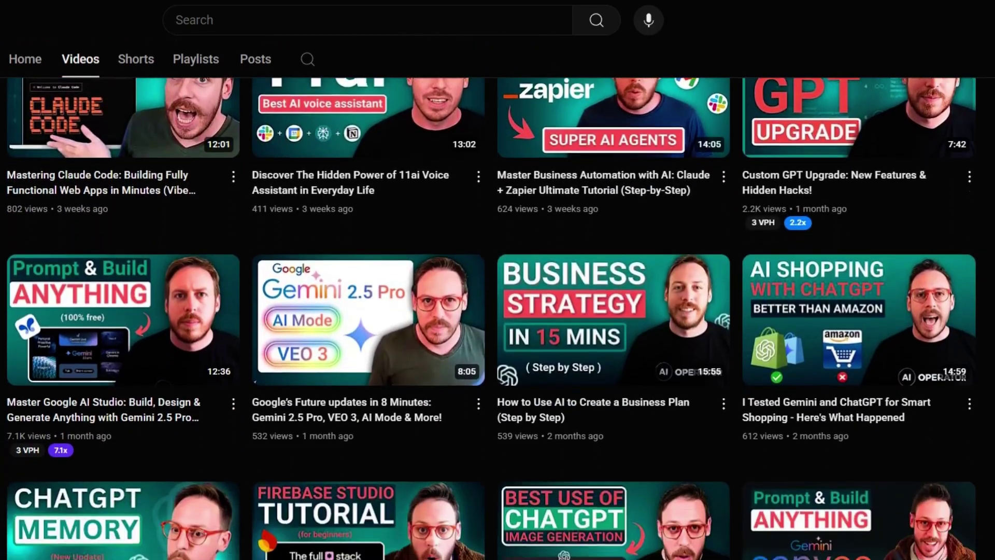
scroll(497, 300, "down", 4)
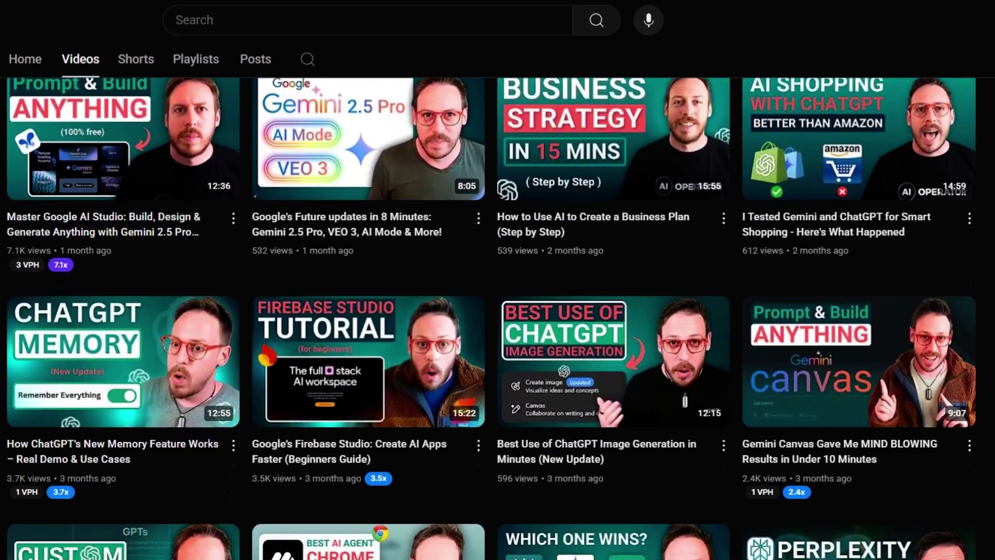